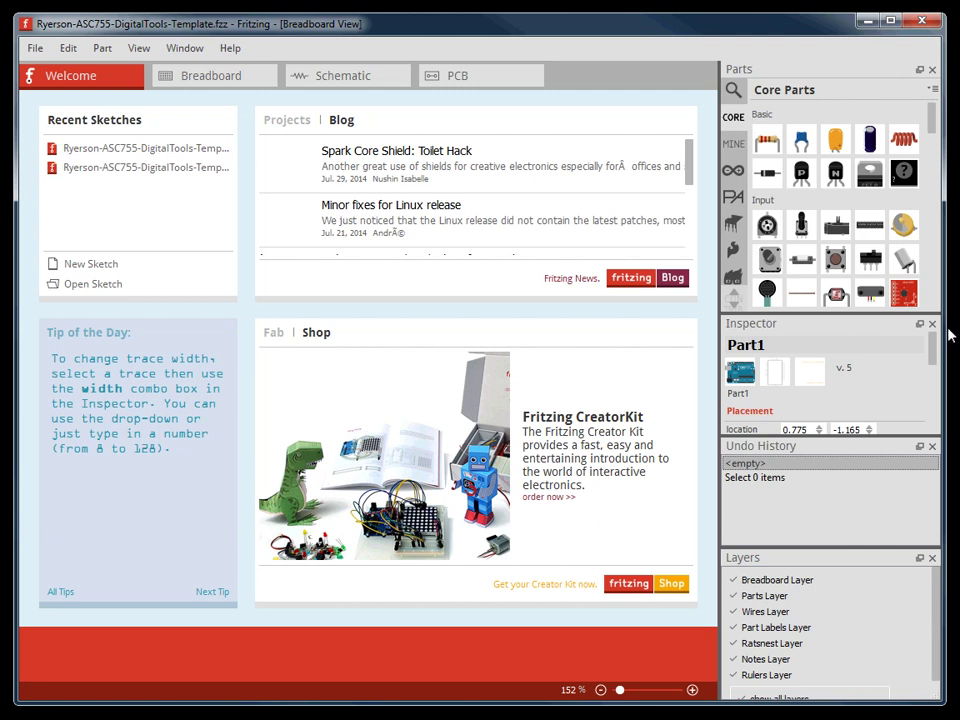
View the Arduino Uno in the Schematic and PCB views, then return to Breadboard view
left_click(188, 78)
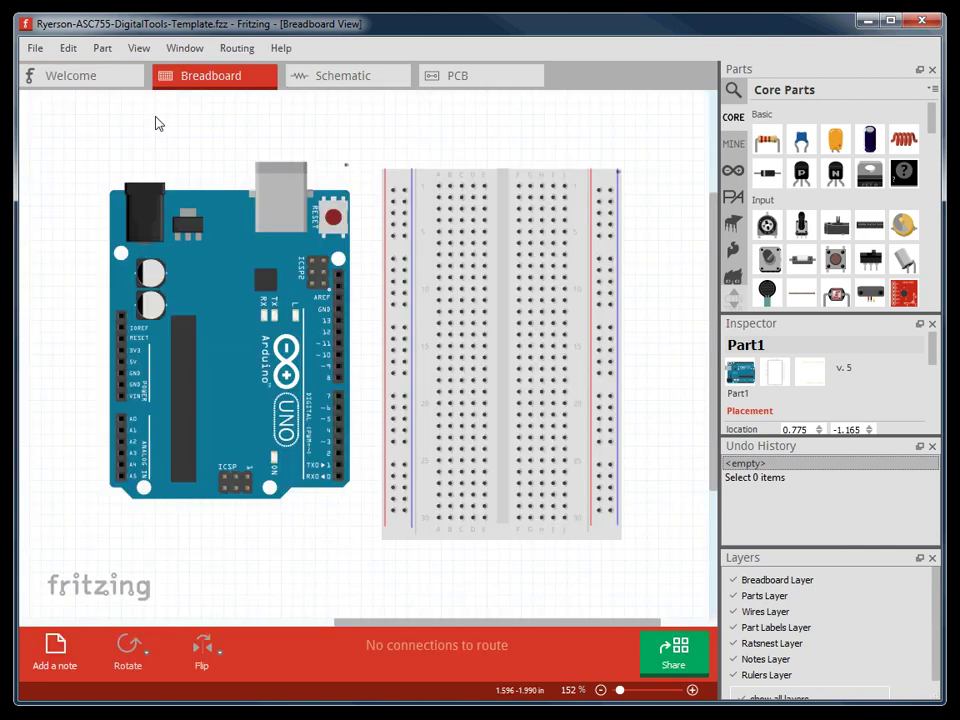
left_click(362, 82)
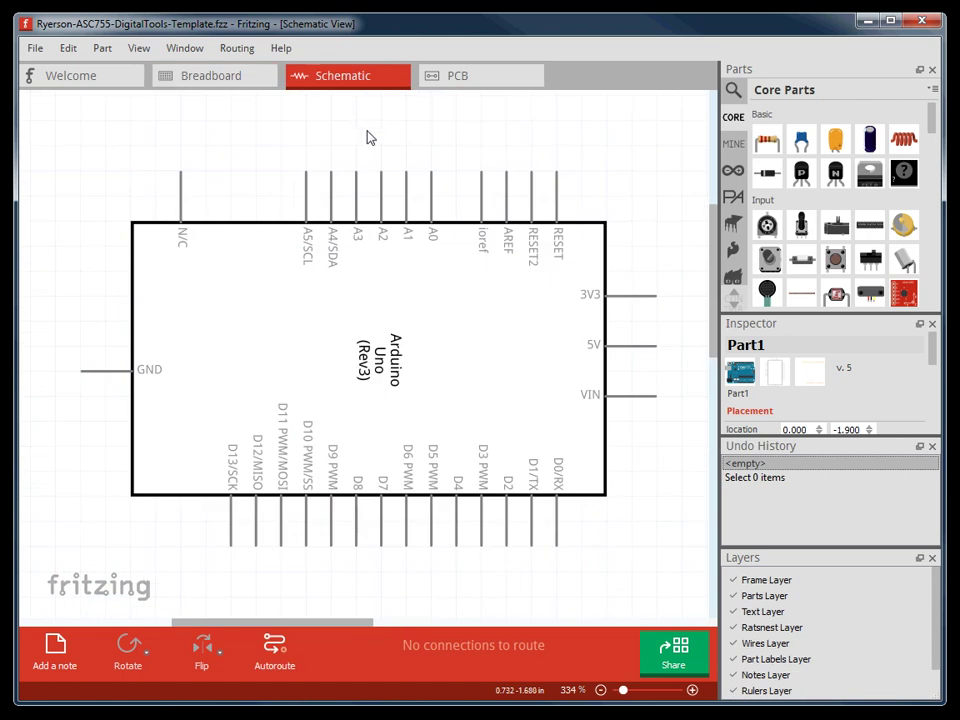
left_click(482, 82)
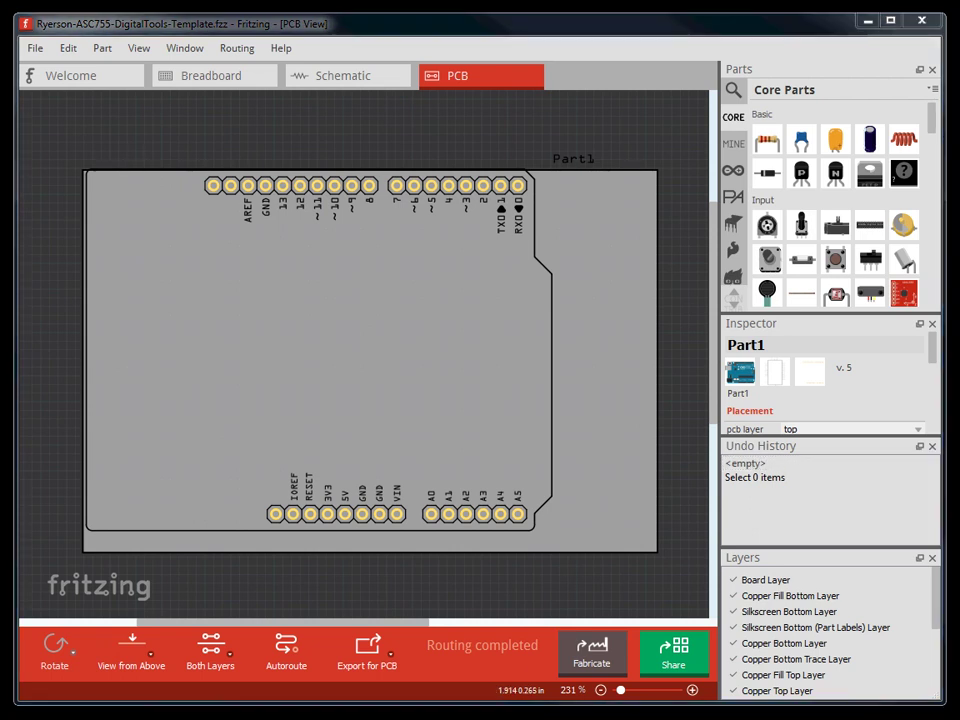
left_click(262, 80)
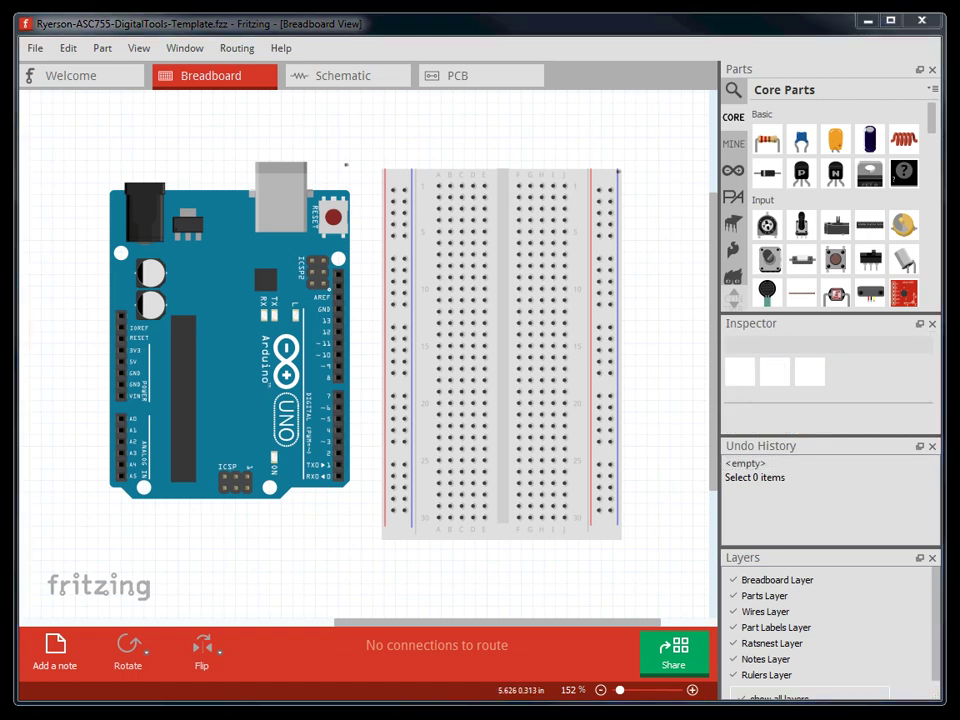
left_click(35, 47)
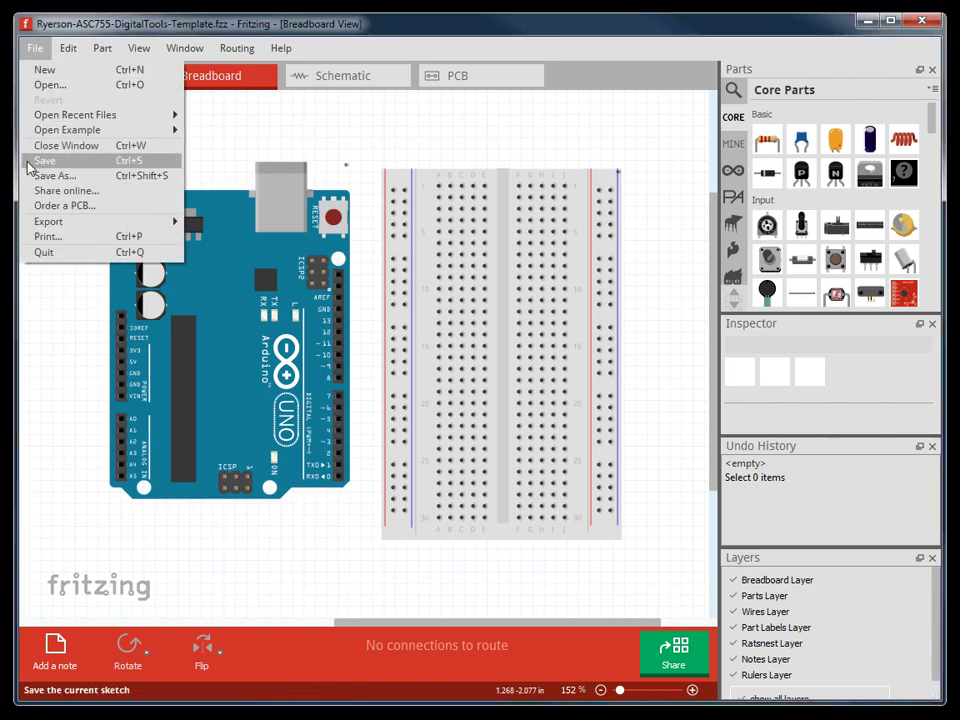
mouse_move(30, 130)
mouse_move(230, 132)
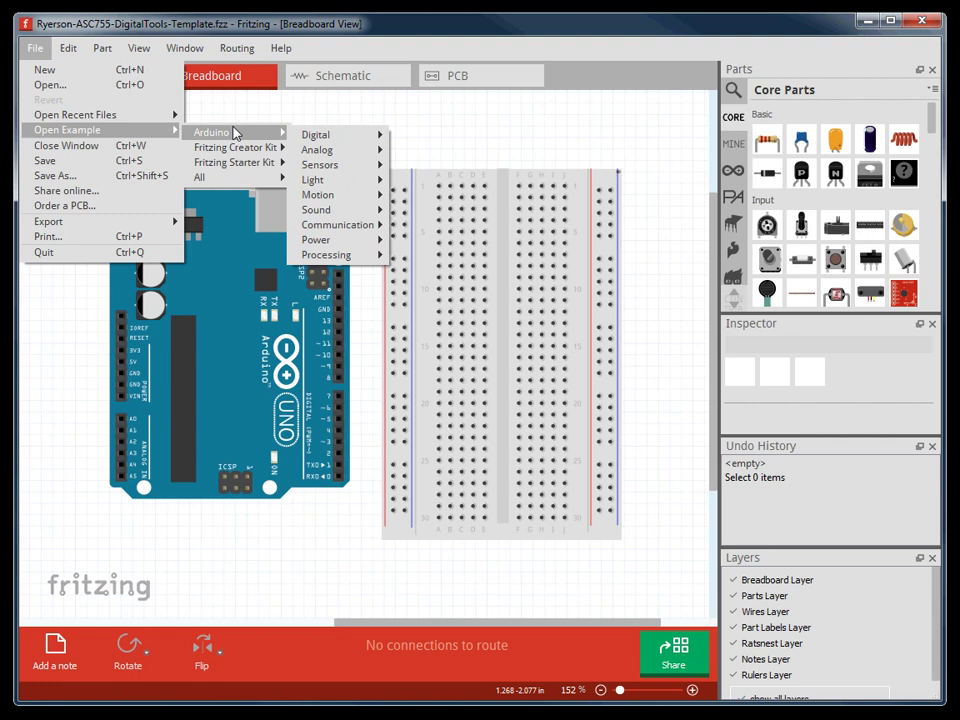
mouse_move(357, 139)
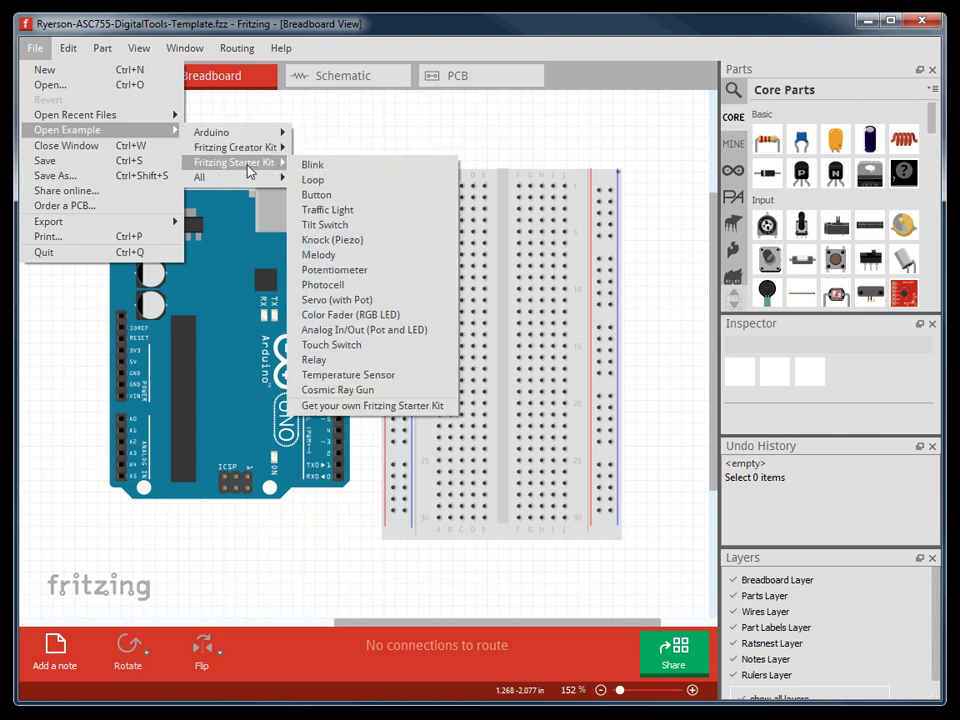
mouse_move(250, 180)
mouse_move(113, 225)
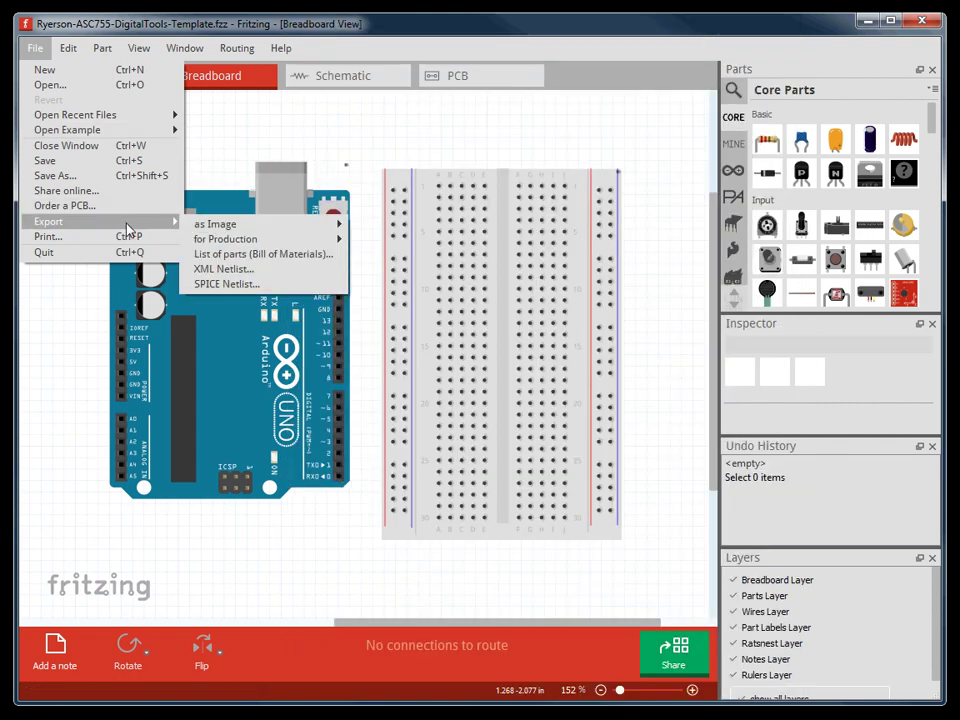
mouse_move(287, 230)
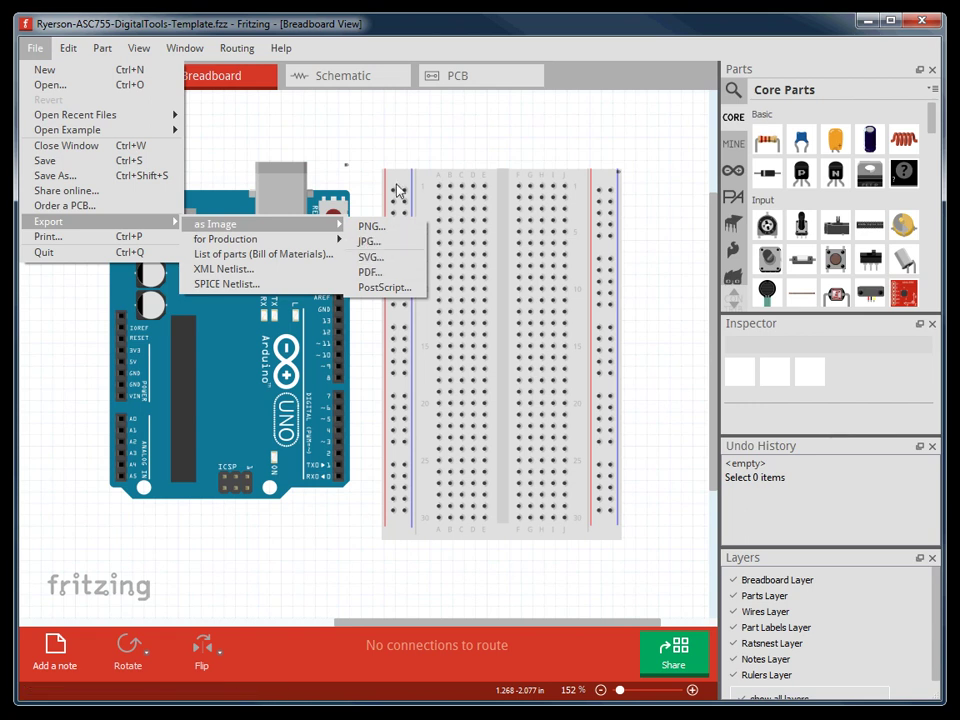
left_click(671, 133)
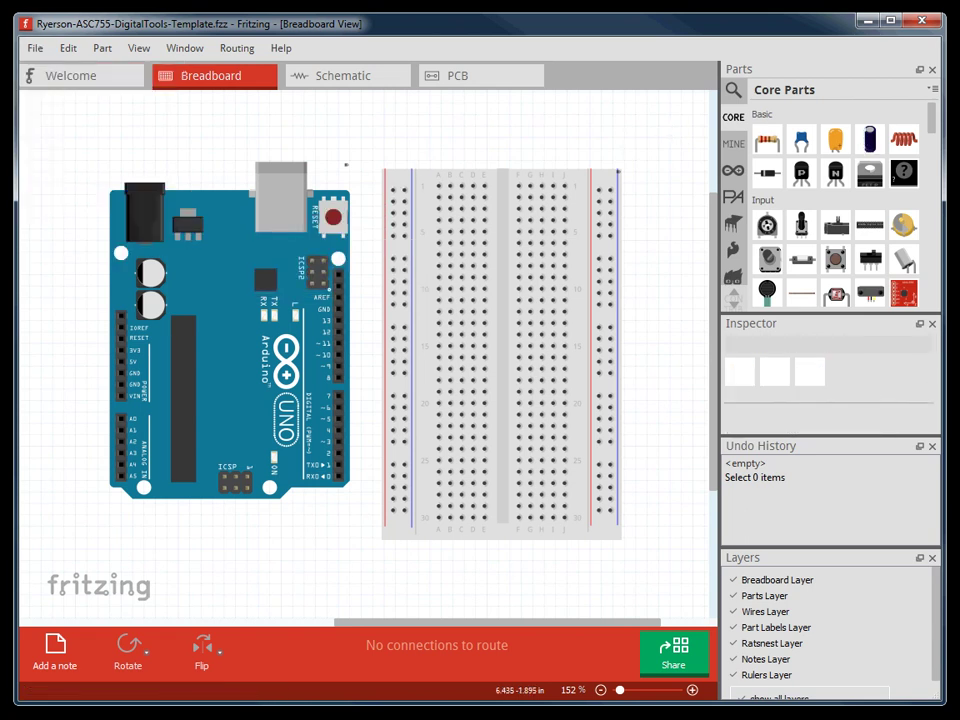
left_click(253, 270)
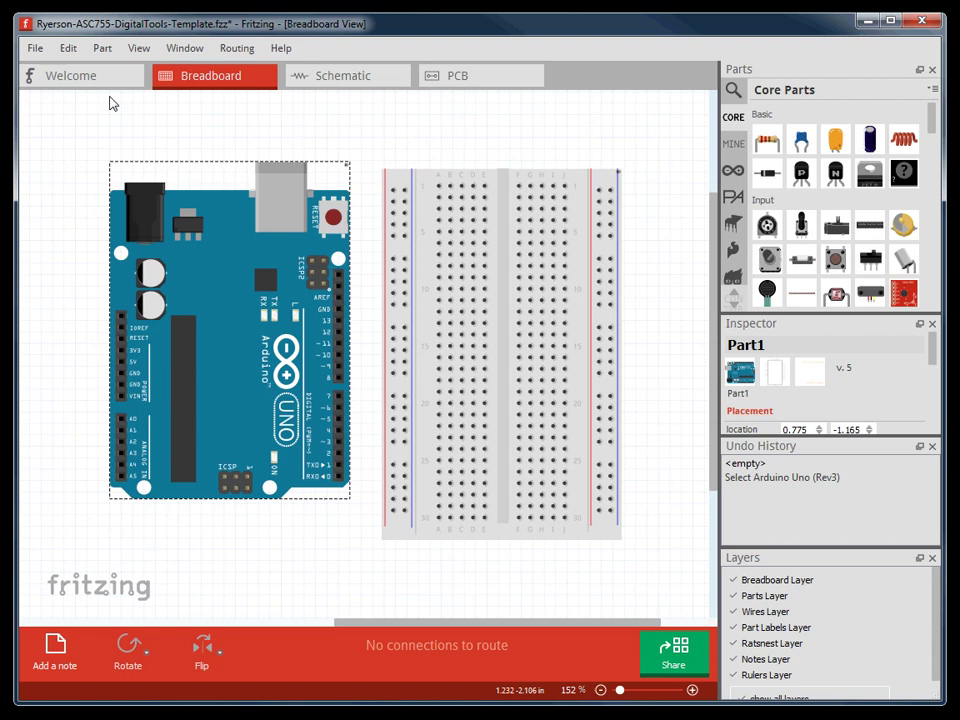
left_click(67, 48)
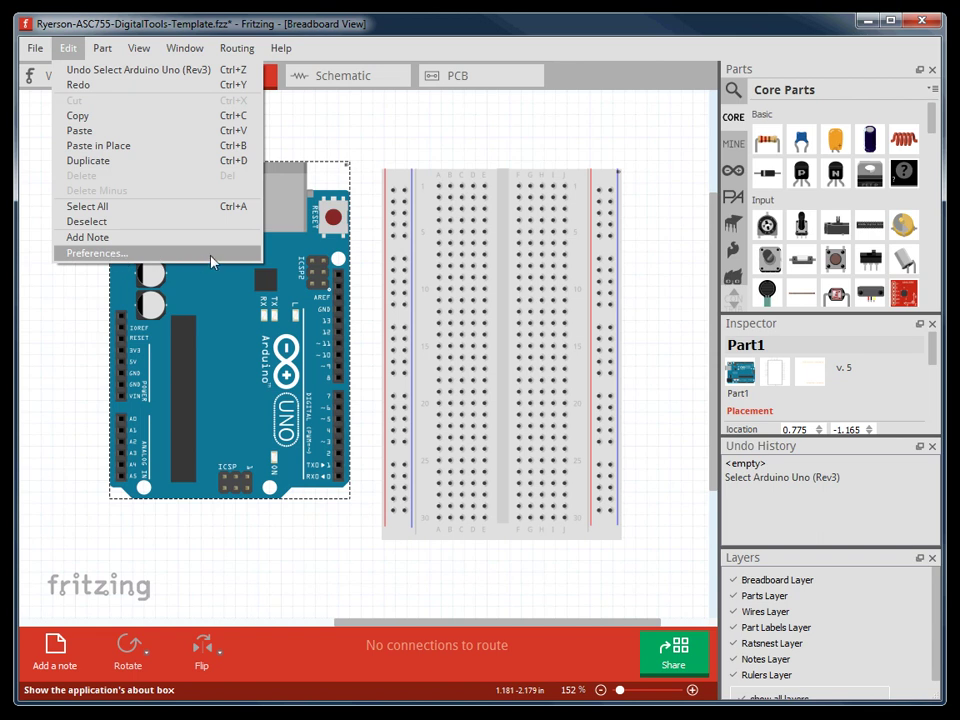
left_click(381, 129)
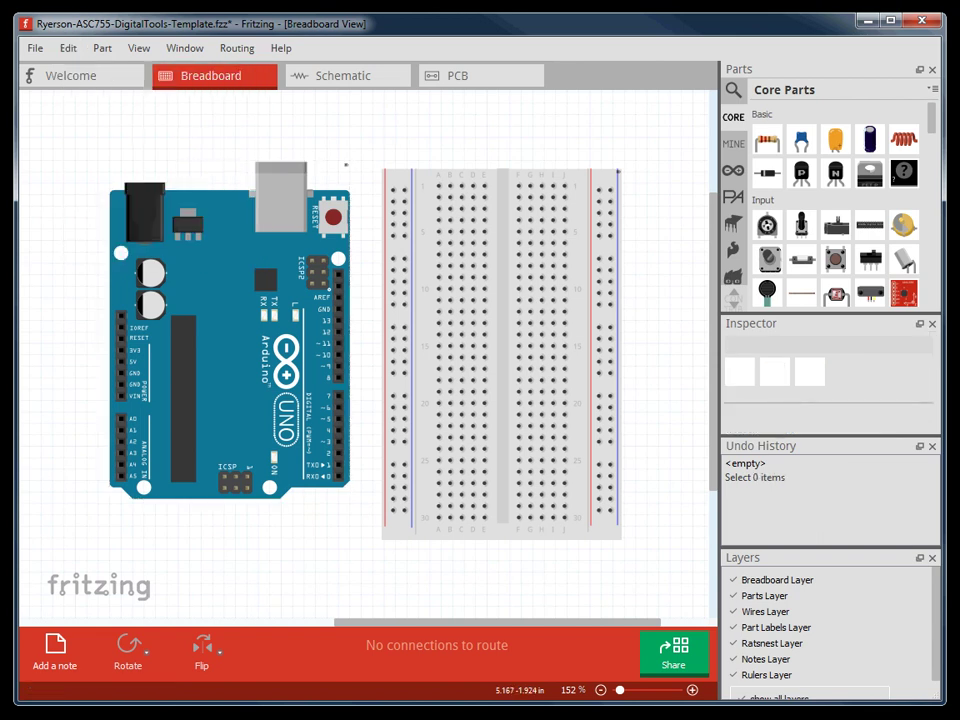
left_click(137, 48)
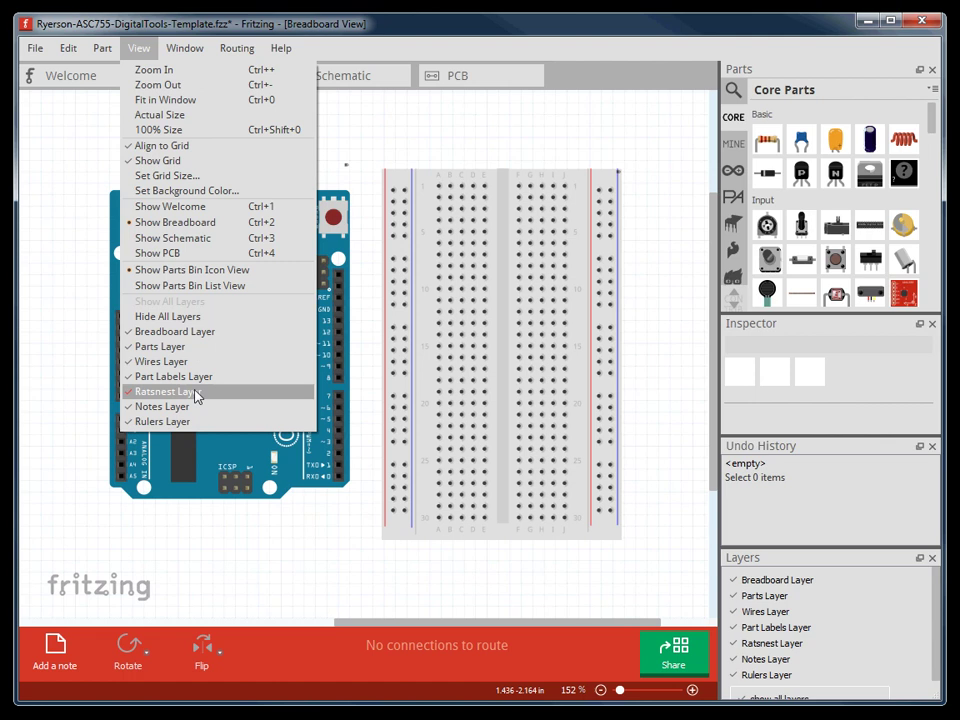
left_click(549, 97)
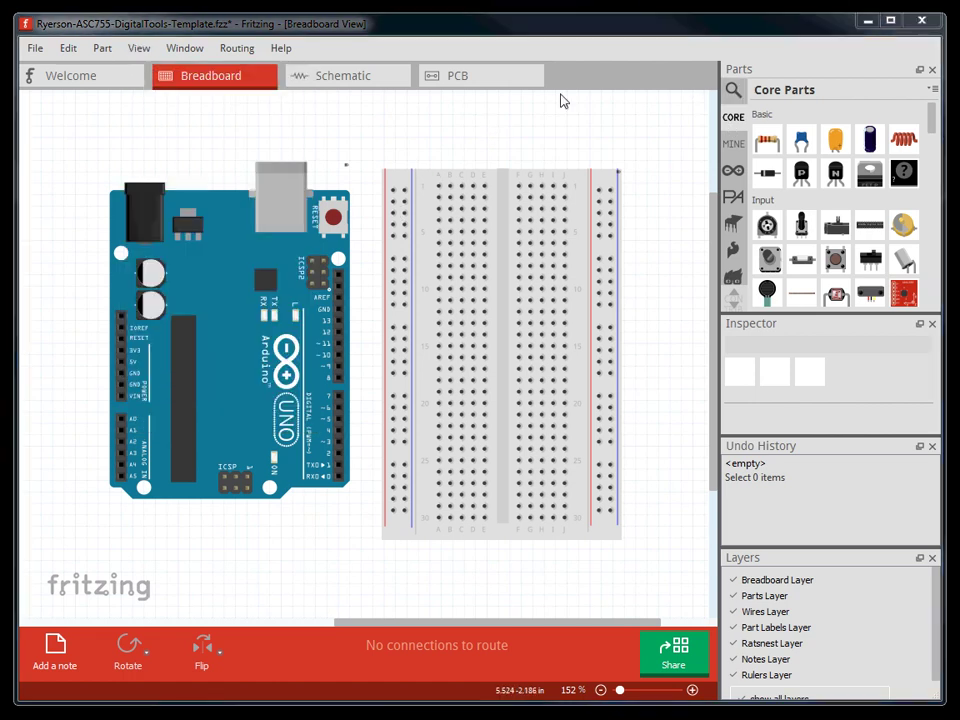
left_click(183, 48)
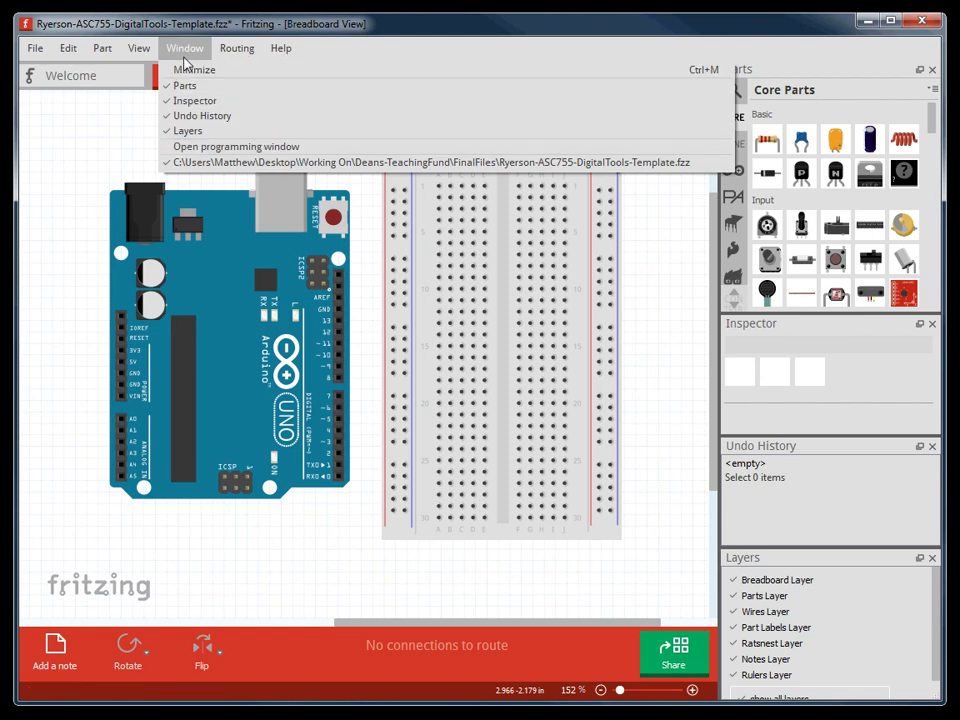
mouse_move(268, 60)
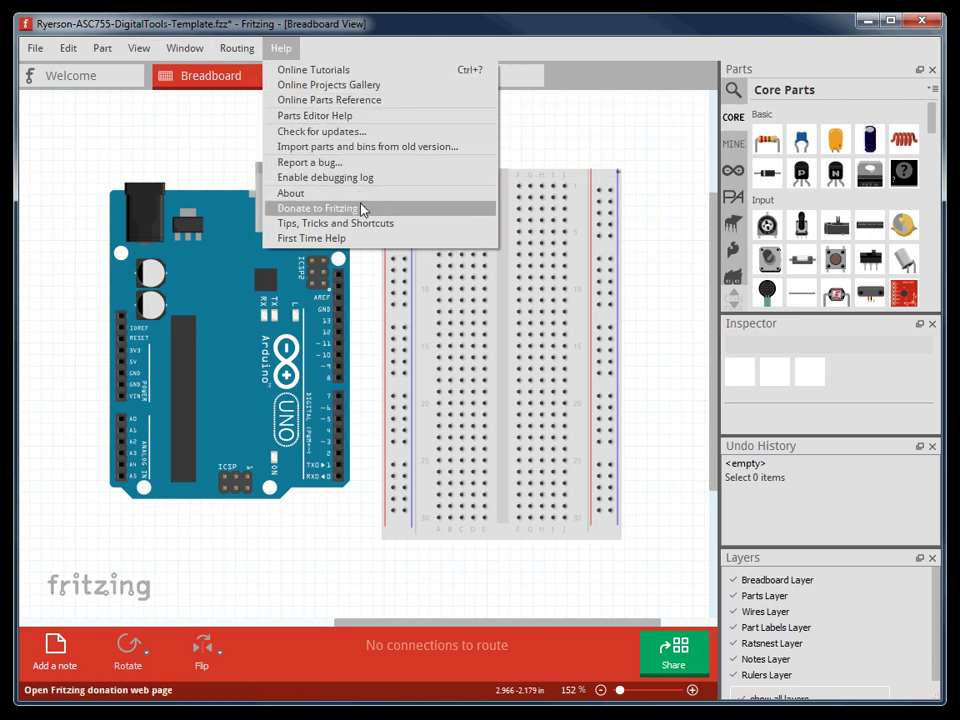
left_click(421, 106)
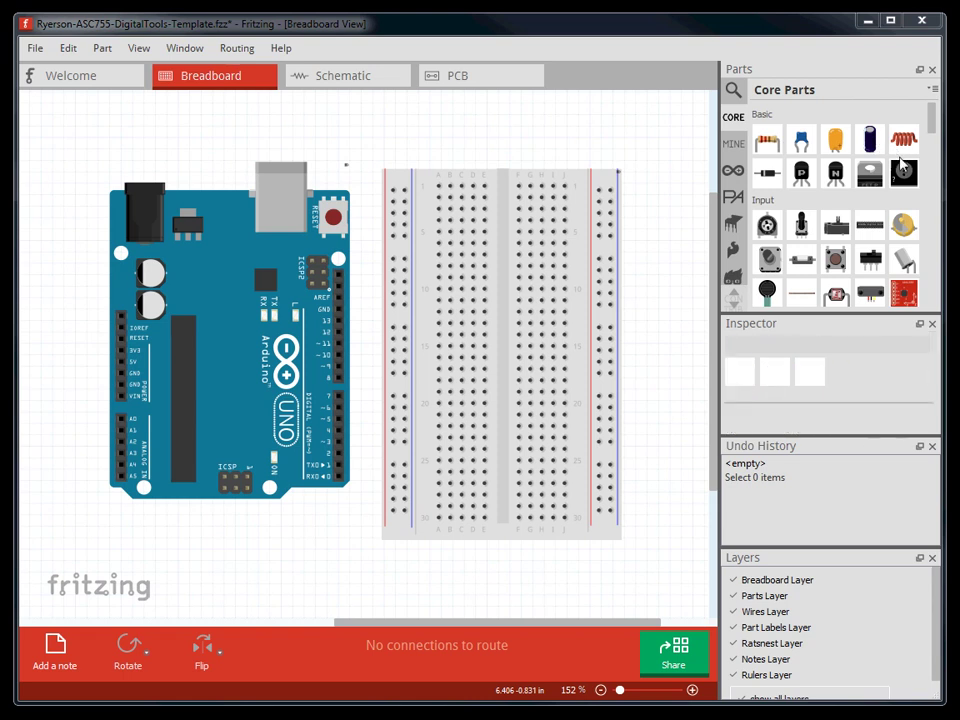
Browse the Atlas Scientific, Contributed and SparkFun parts bins
mouse_move(775, 172)
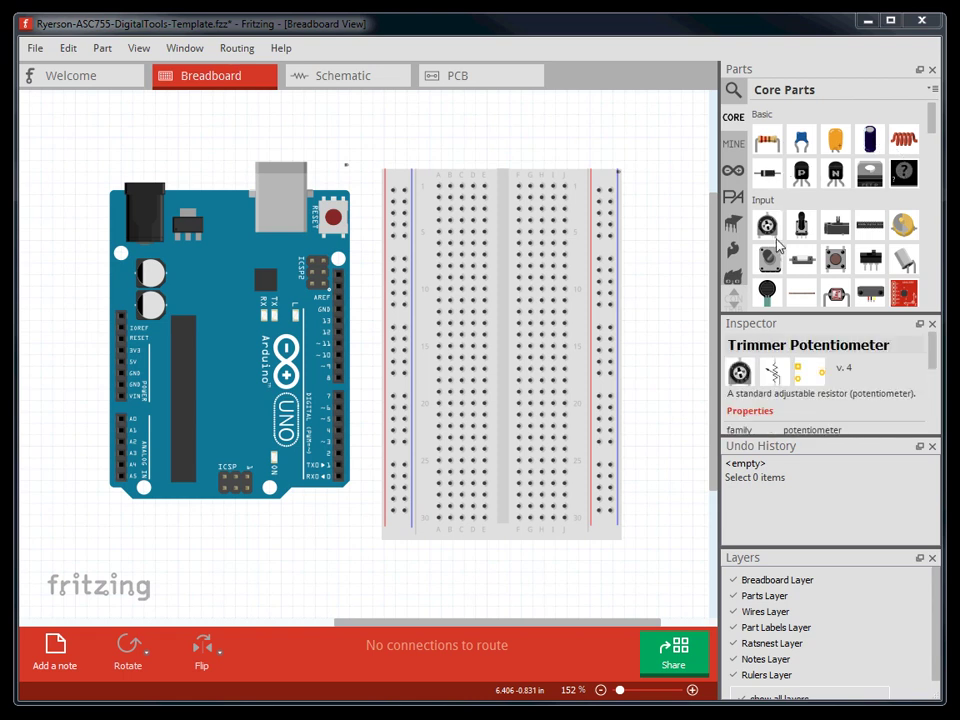
mouse_move(897, 233)
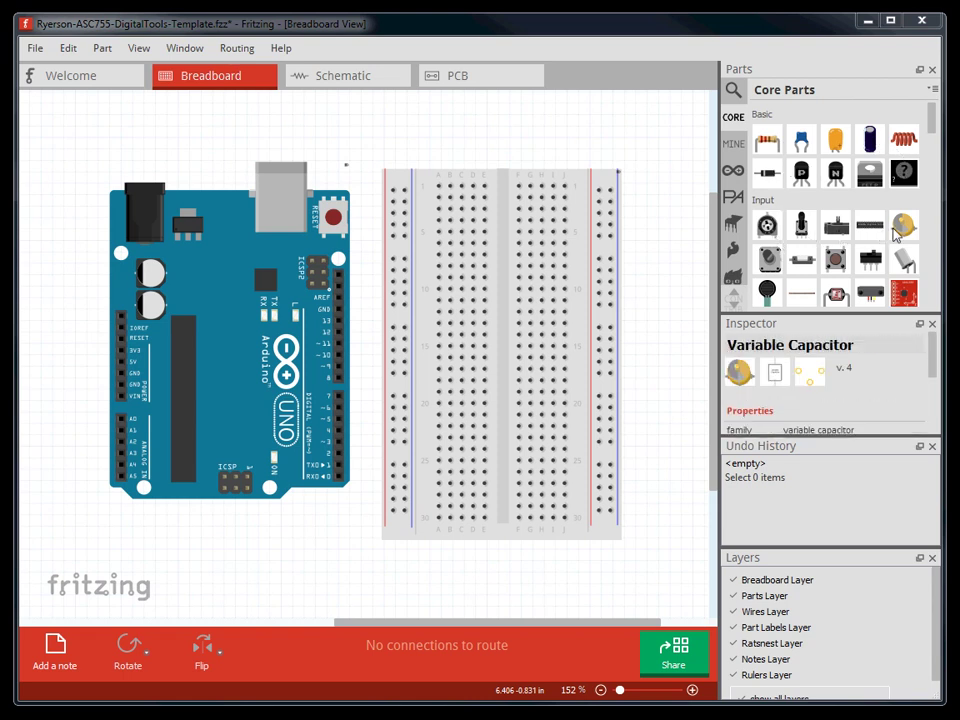
left_click(736, 304)
left_click(736, 300)
left_click(736, 300)
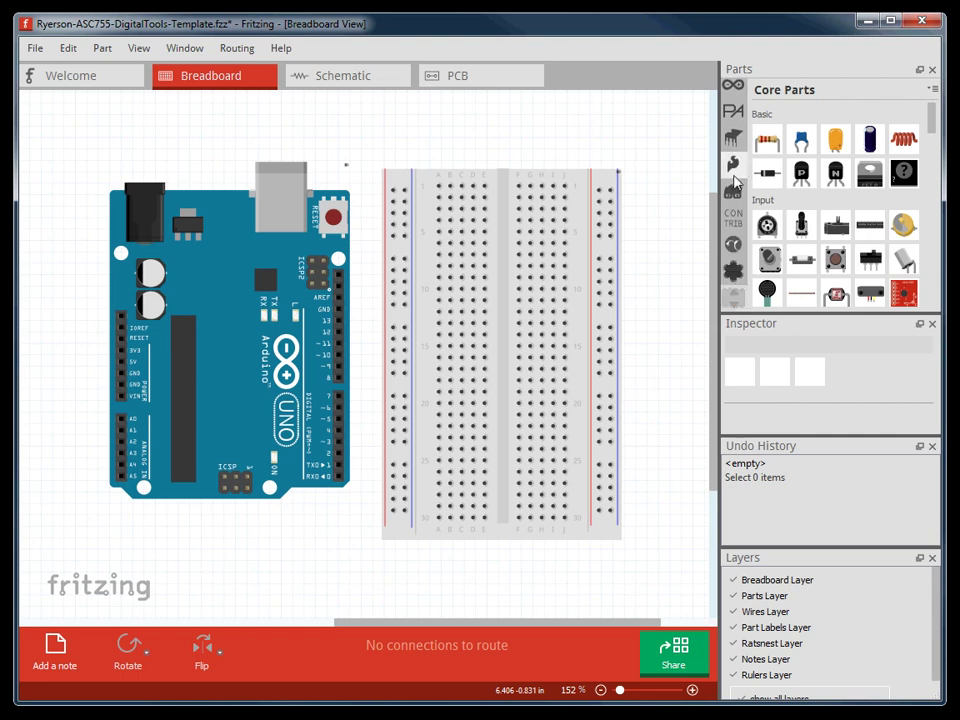
left_click(735, 246)
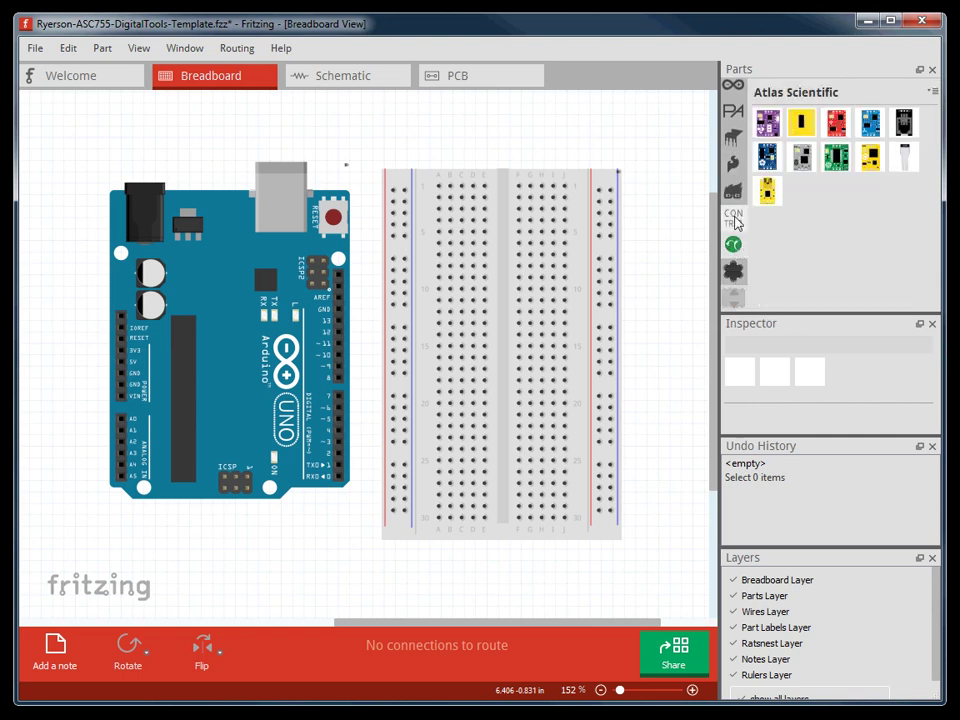
left_click(736, 213)
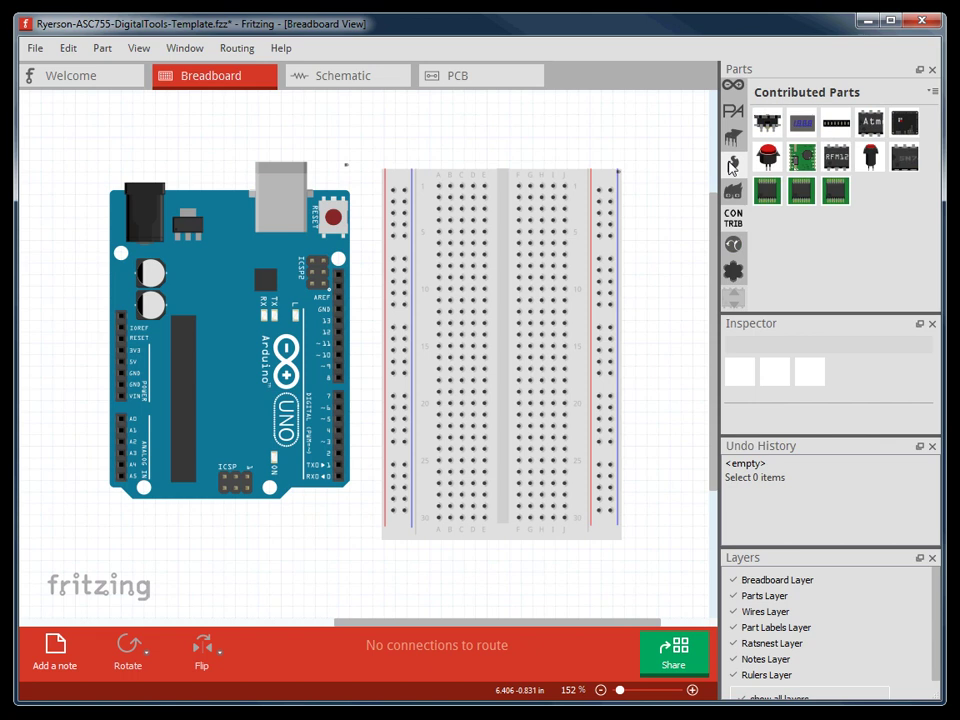
left_click(733, 167)
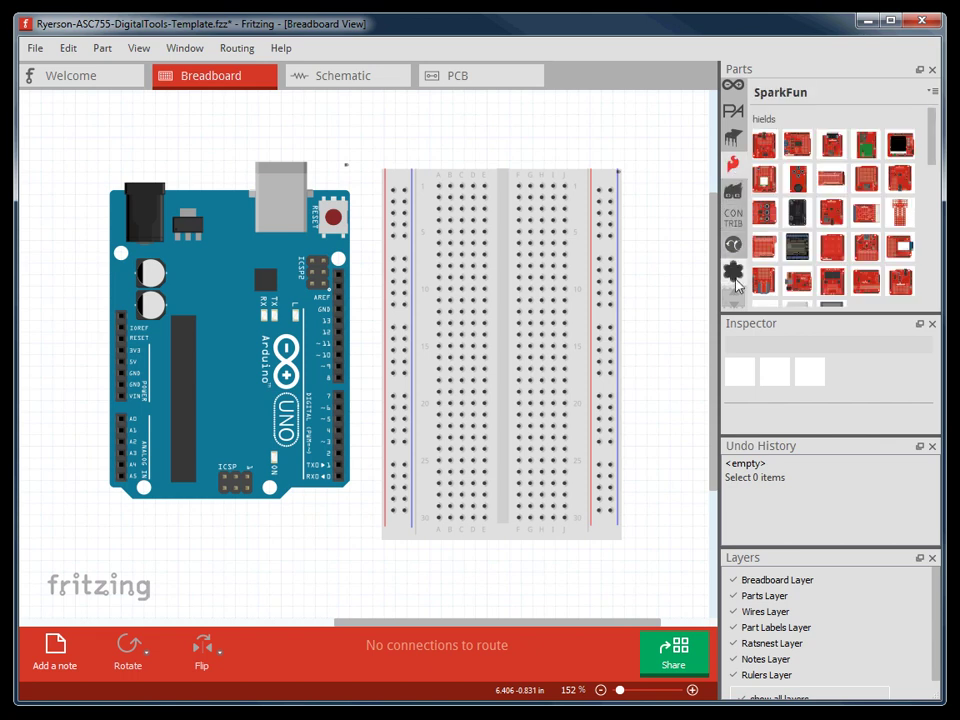
Return to the Core Parts bin and scroll down to the Output components
left_click(735, 296)
left_click(733, 117)
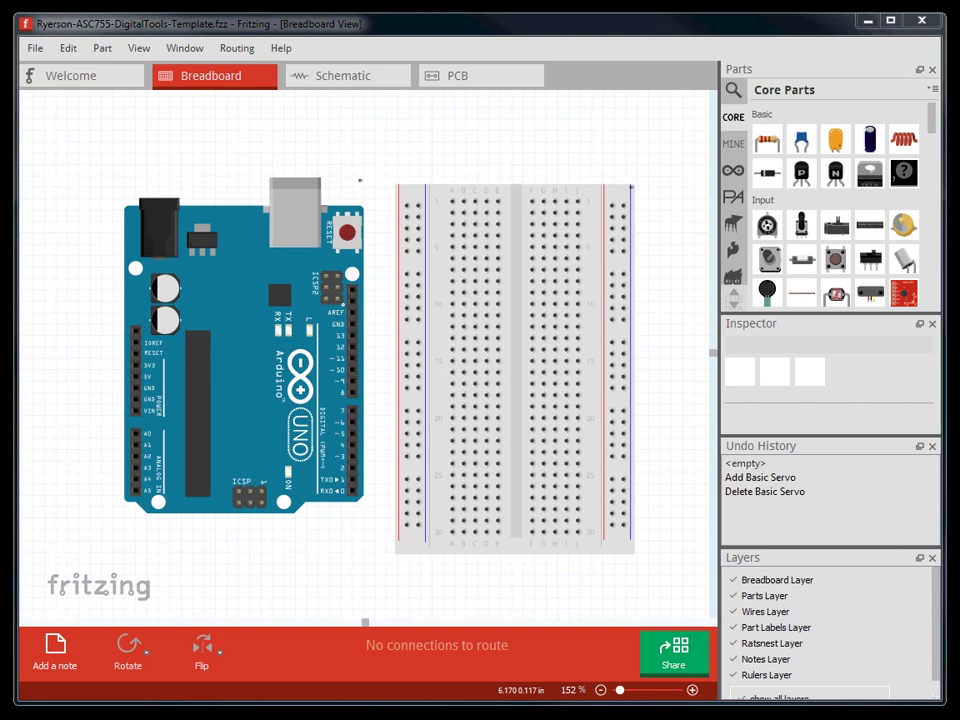
left_click_drag(929, 125, 930, 146)
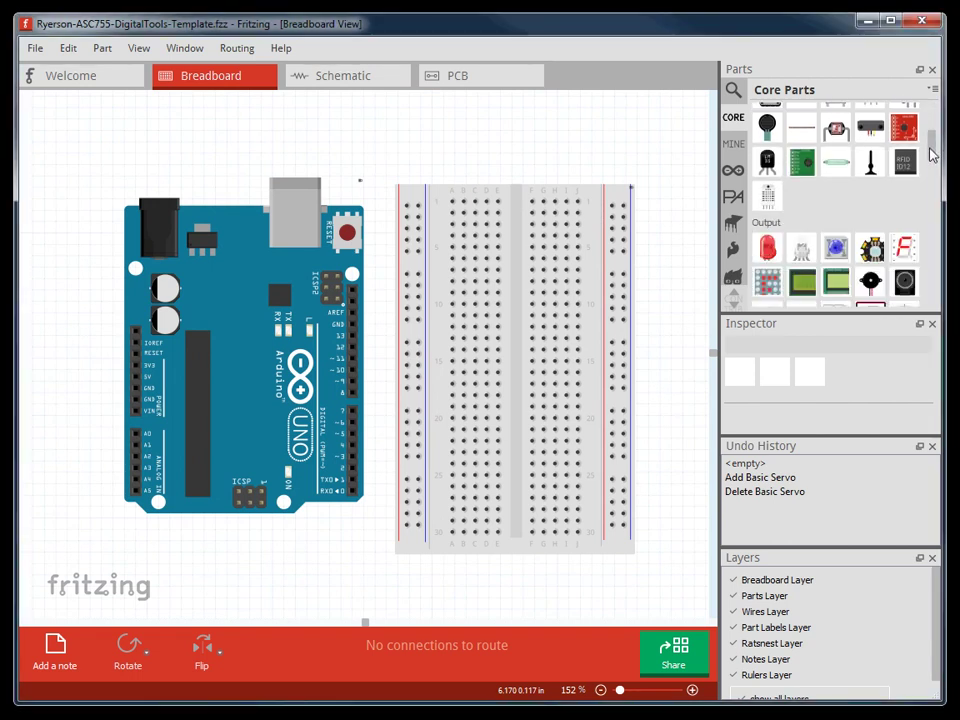
left_click_drag(801, 248, 463, 125)
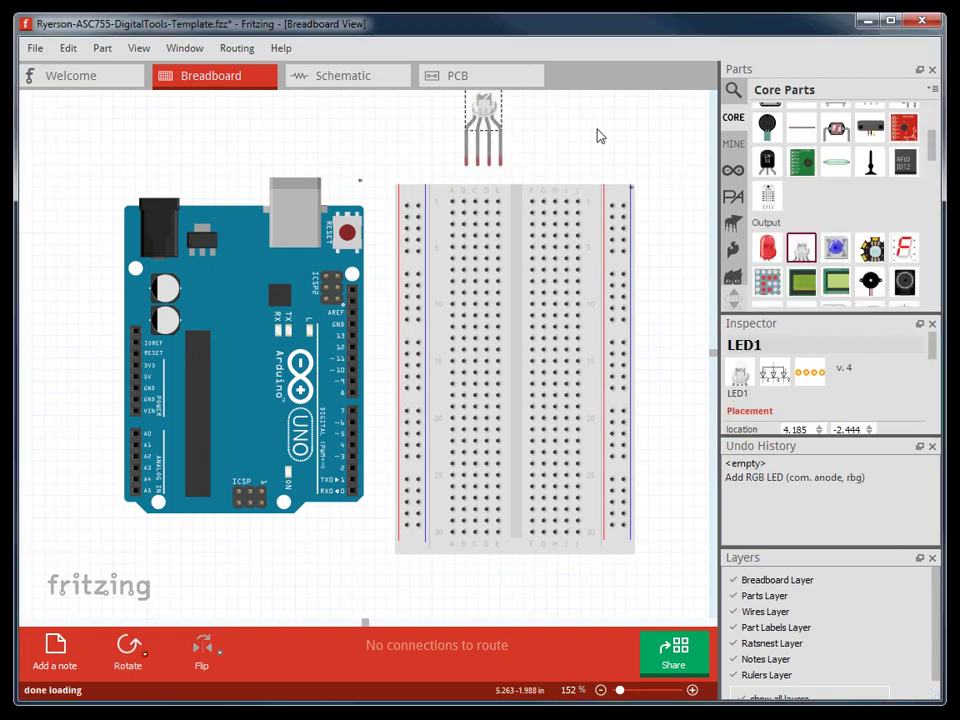
Place the RGB LED above the breadboard and stretch its red cathode leg into a breadboard hole
left_click_drag(600, 135, 590, 183)
left_click_drag(480, 178, 447, 252)
left_click(448, 198)
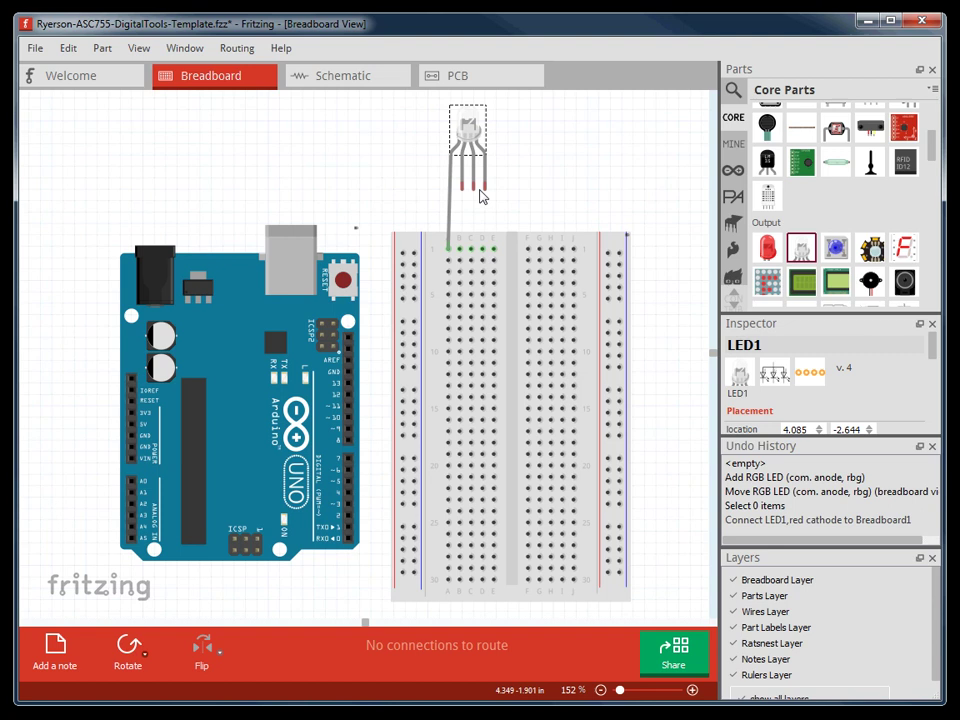
left_click_drag(474, 190, 483, 317)
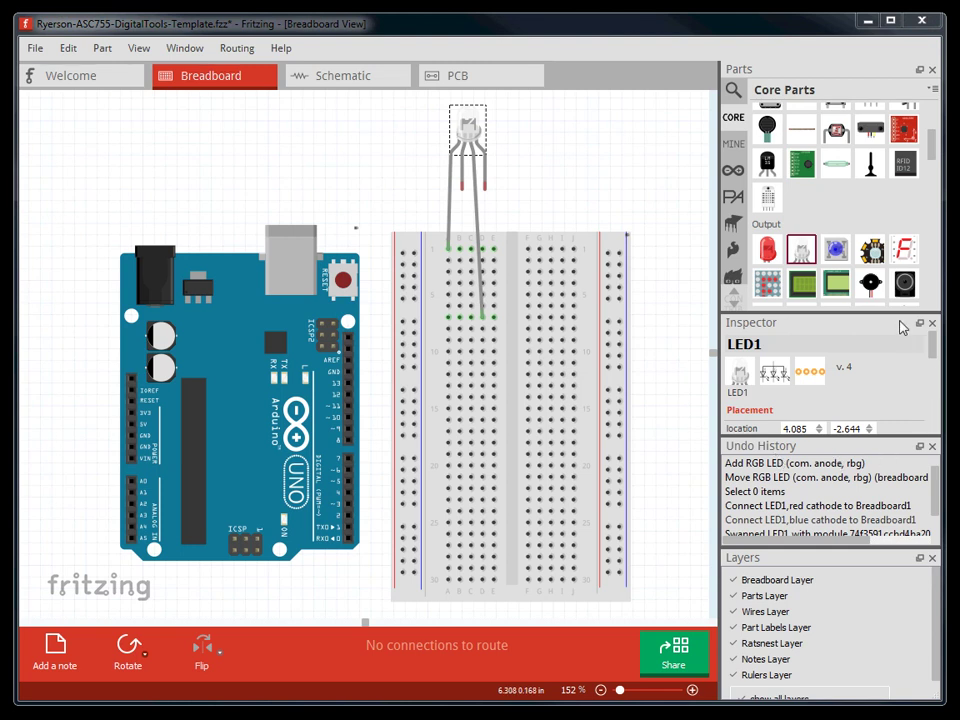
left_click_drag(930, 343, 932, 396)
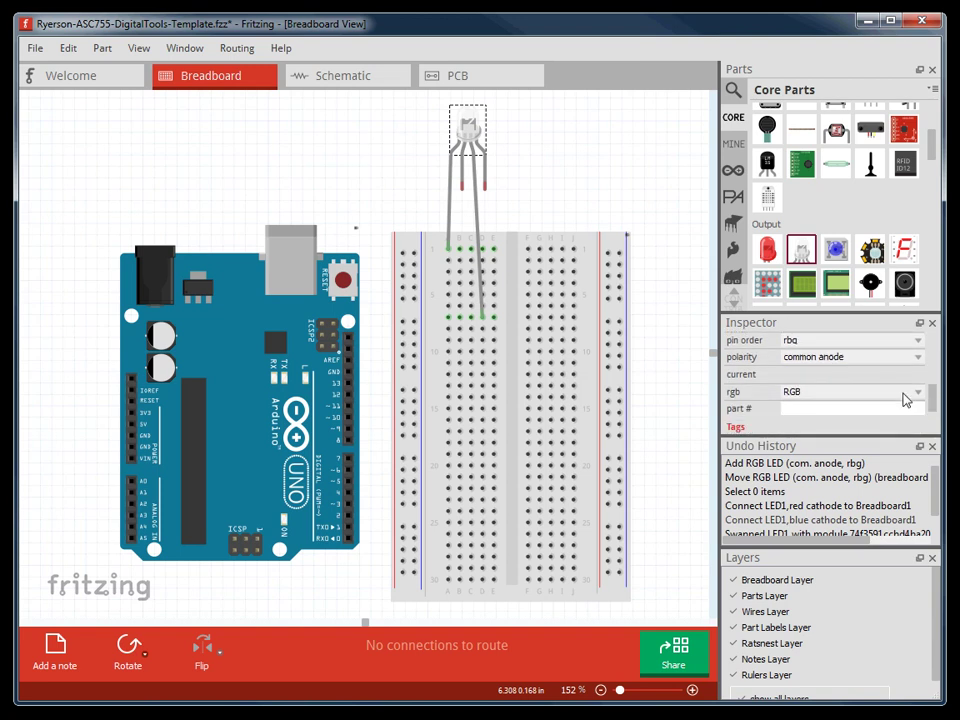
Switch LED1 to the RGBB variant and plug its green and GND legs into the breadboard
left_click(900, 393)
left_click(882, 416)
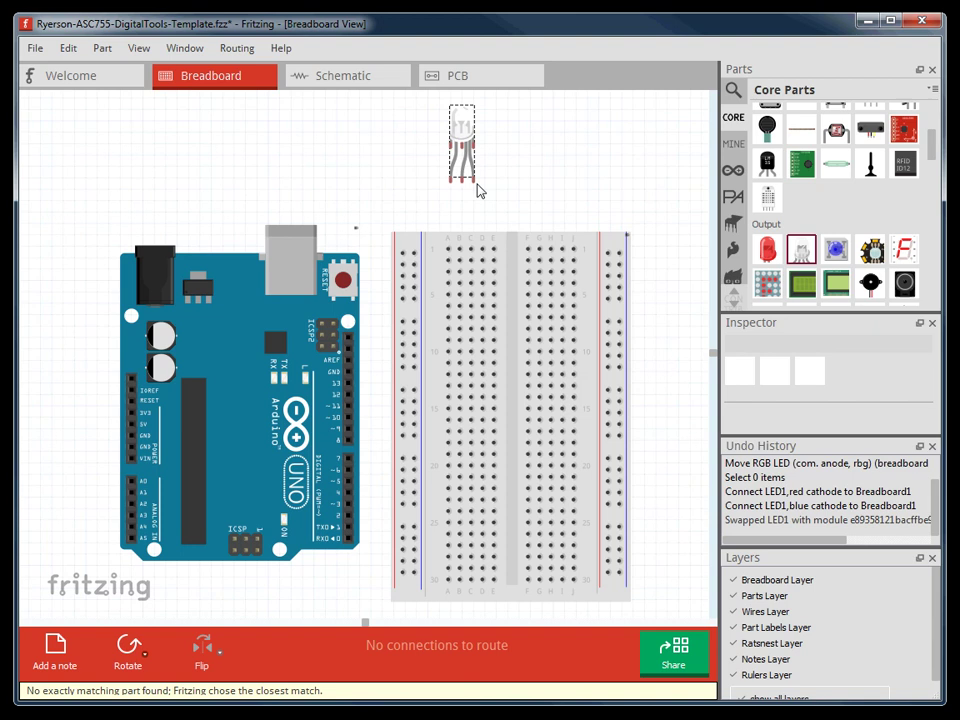
left_click_drag(470, 180, 494, 249)
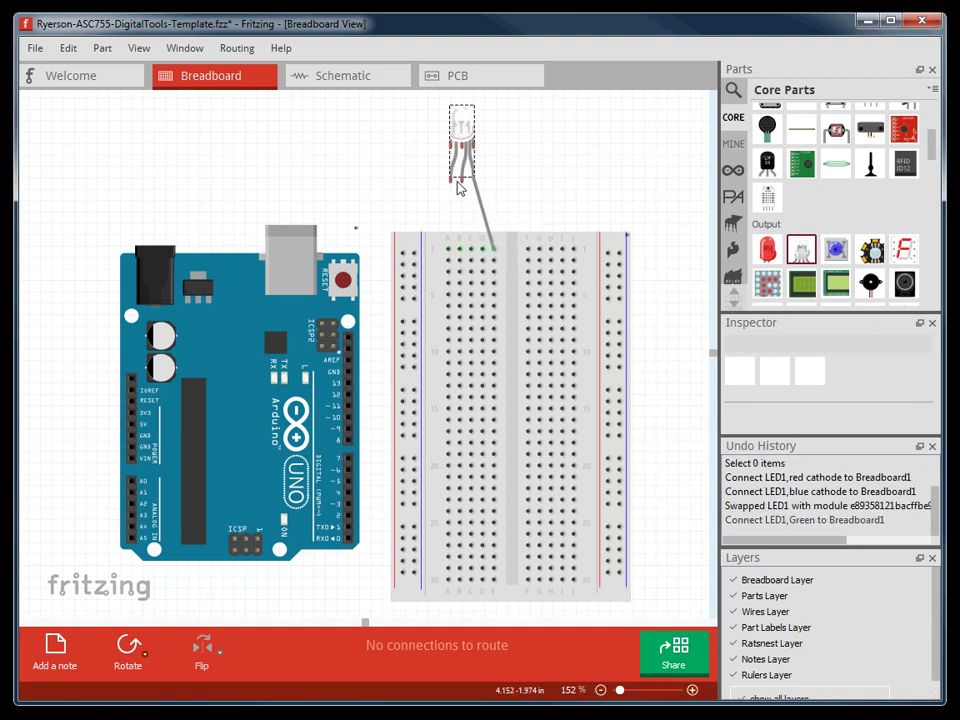
left_click_drag(461, 178, 460, 327)
left_click(543, 198)
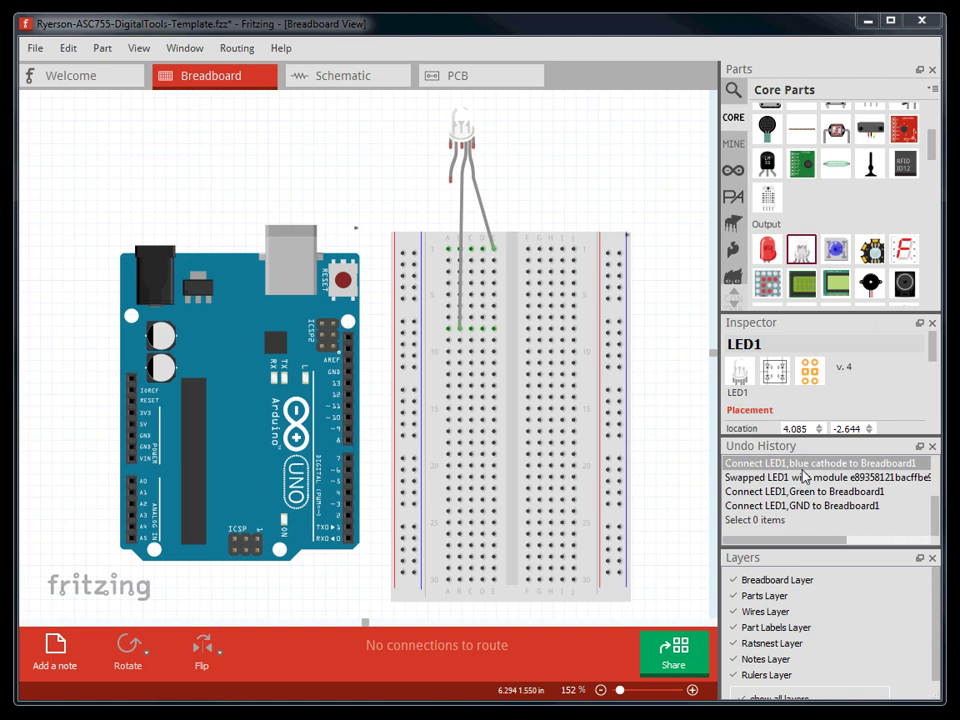
left_click(797, 491)
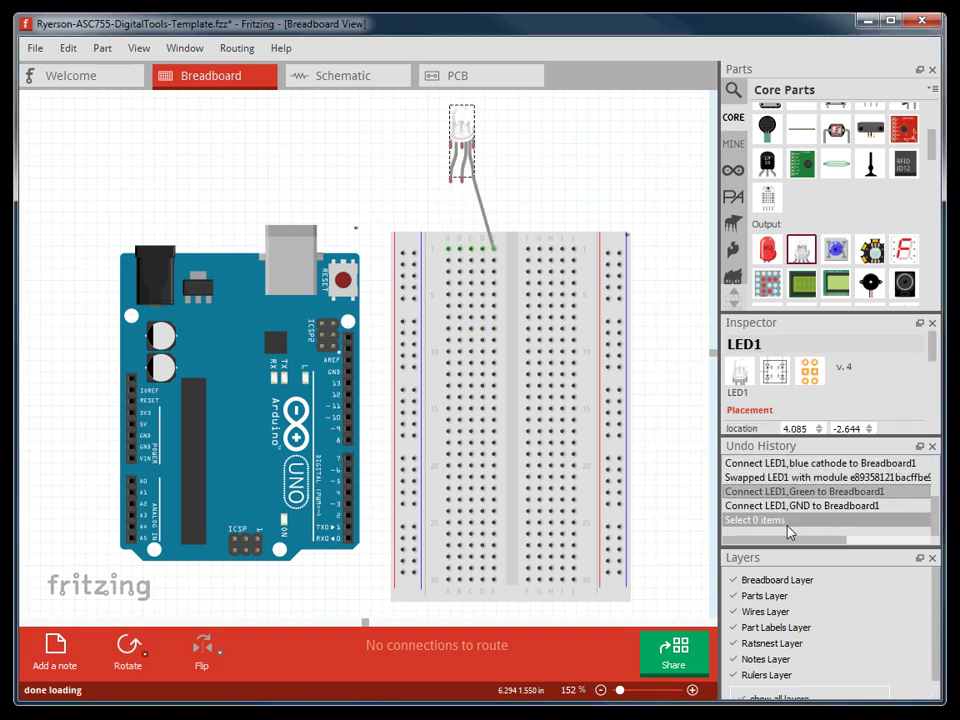
left_click(789, 522)
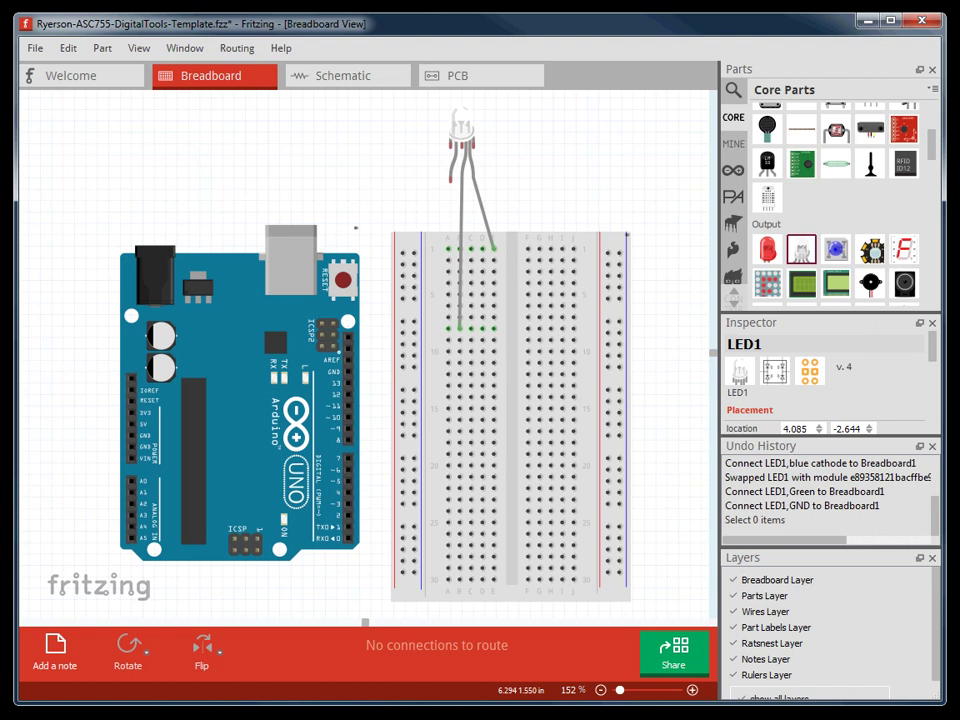
left_click(461, 128)
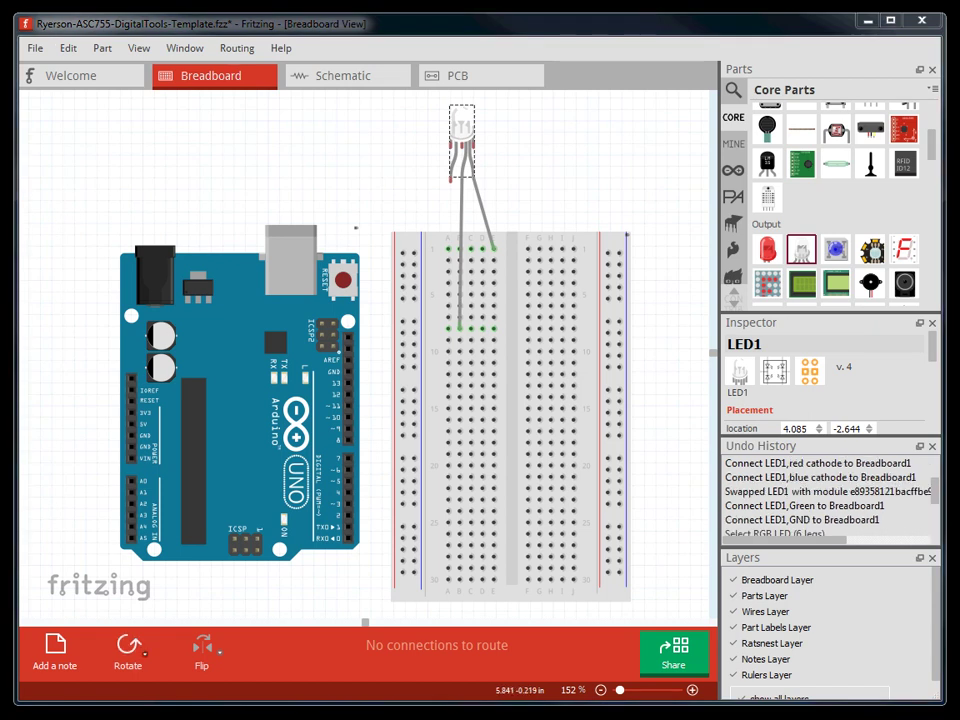
Add a note and move it to the canvas's top-left corner
left_click(76, 648)
left_click_drag(544, 516, 236, 176)
left_click(382, 154)
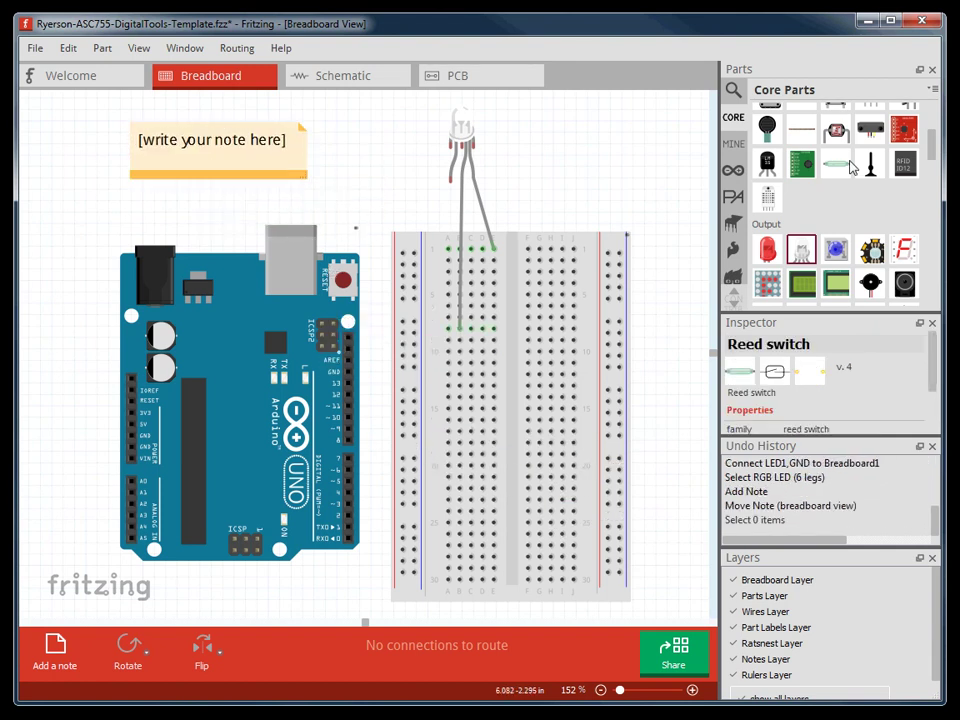
Place a reed switch, rotate it three times, then delete it
left_click_drag(836, 163, 567, 161)
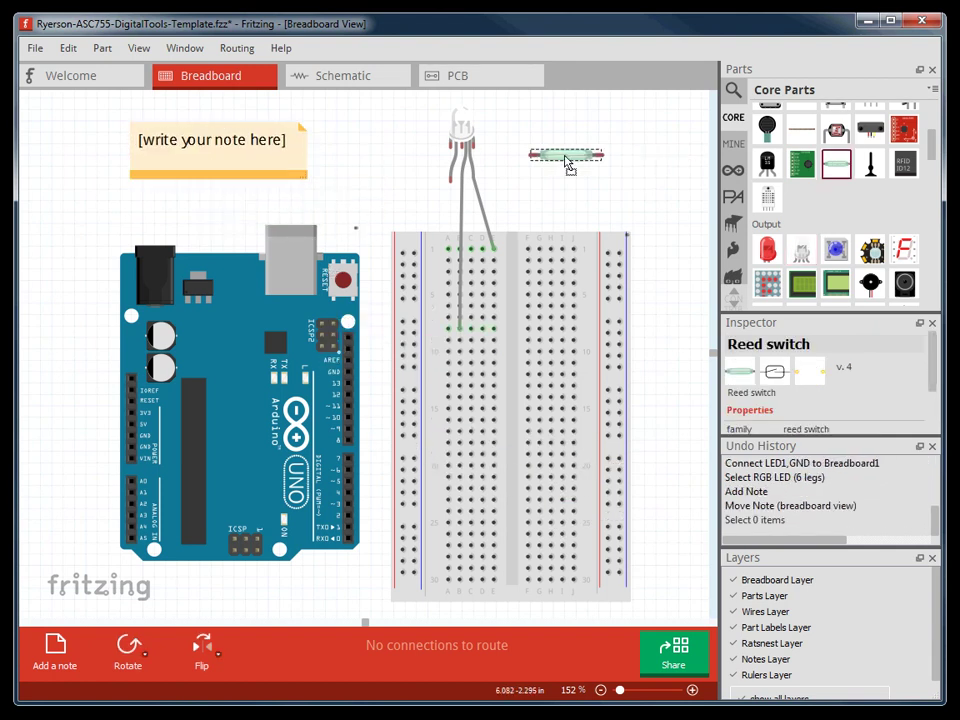
left_click(127, 650)
left_click(127, 650)
left_click(126, 648)
left_click(574, 144)
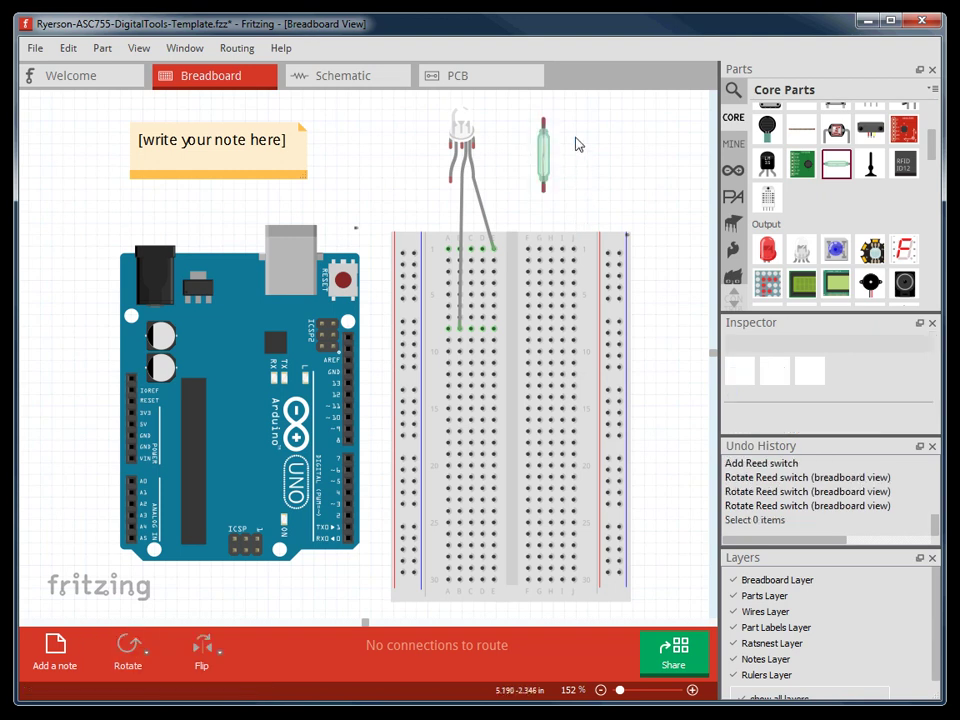
key("Delete")
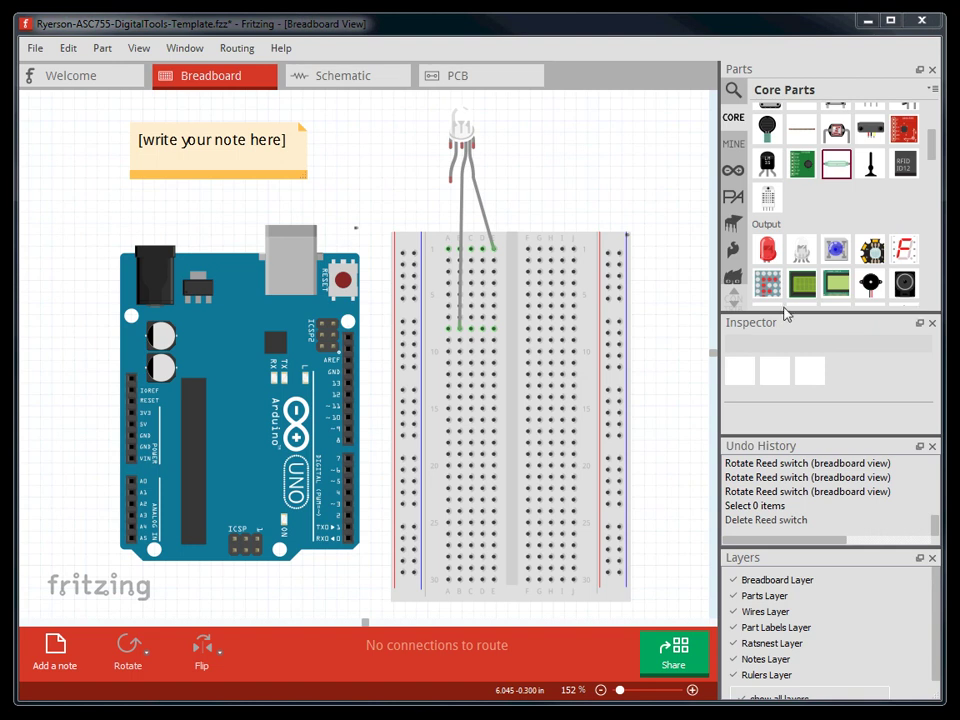
Curve LED1's green leg out to the right and its long leg out to the left
left_click(481, 210)
double_click(481, 210)
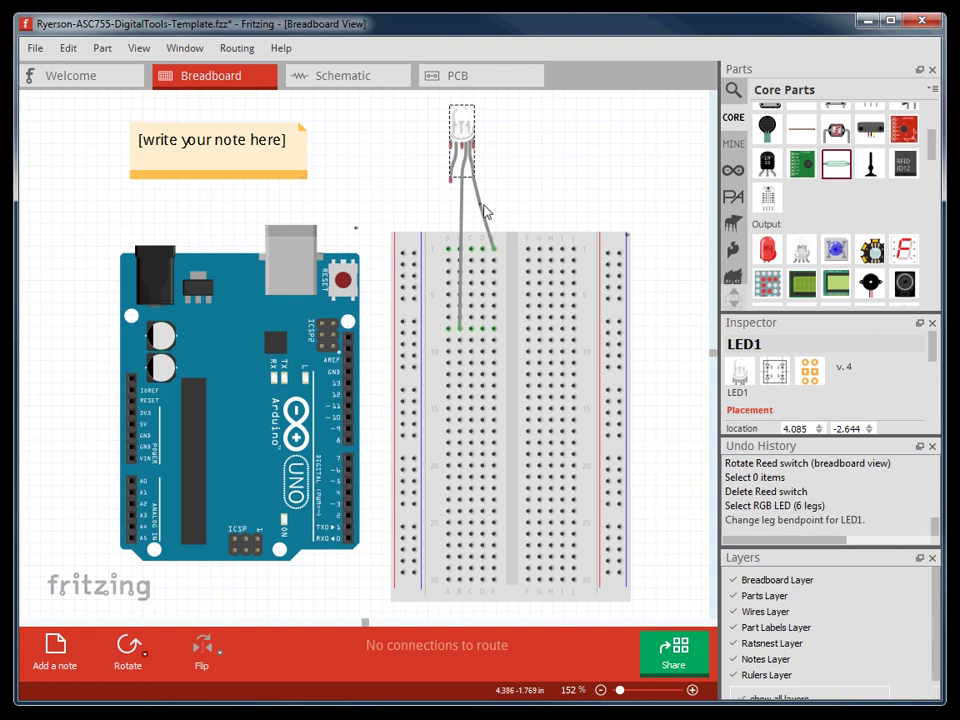
left_click_drag(484, 210, 530, 205)
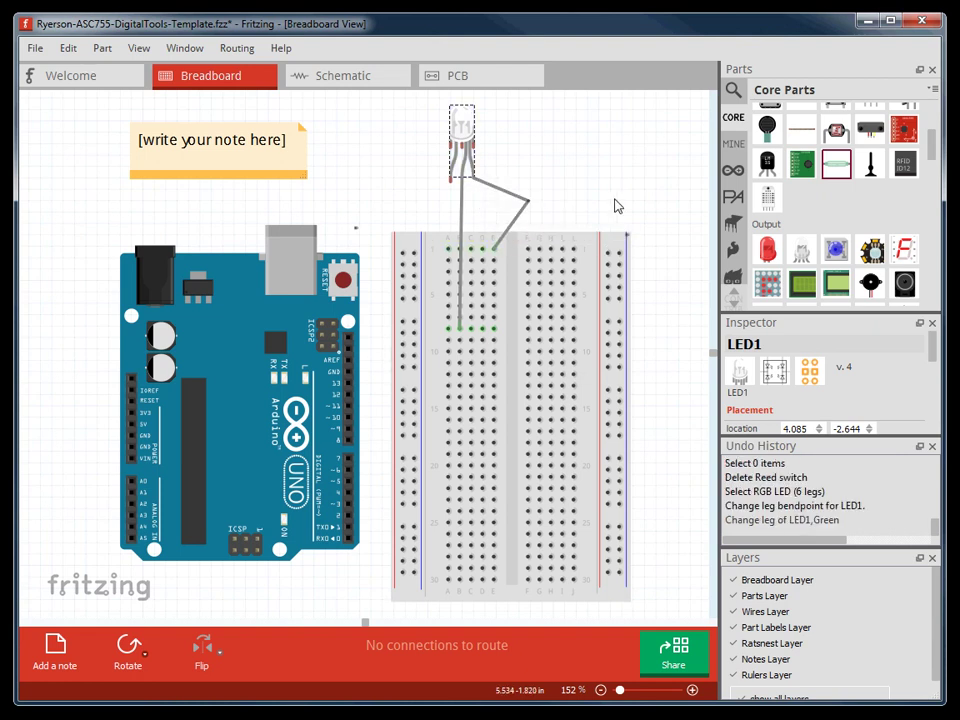
double_click(529, 201)
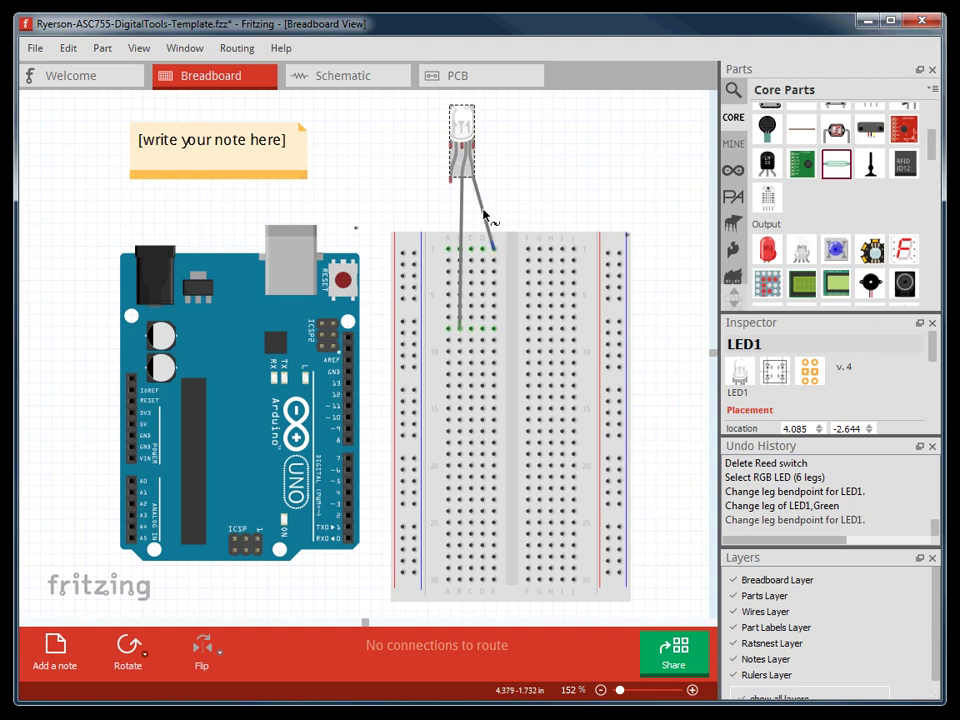
left_click_drag(484, 214, 514, 213)
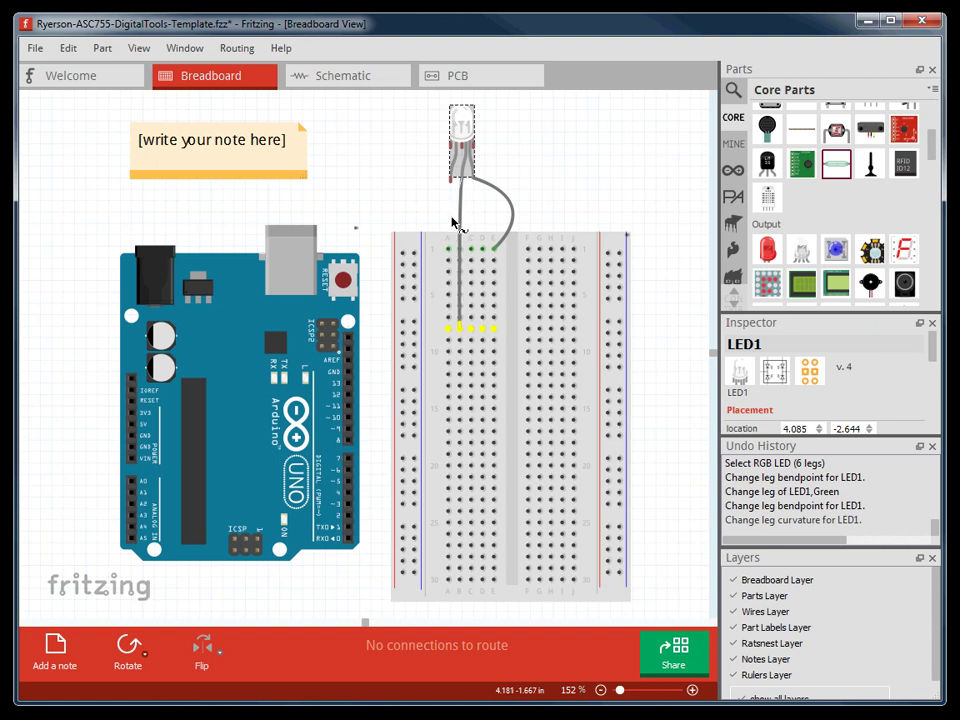
left_click_drag(455, 222, 426, 216)
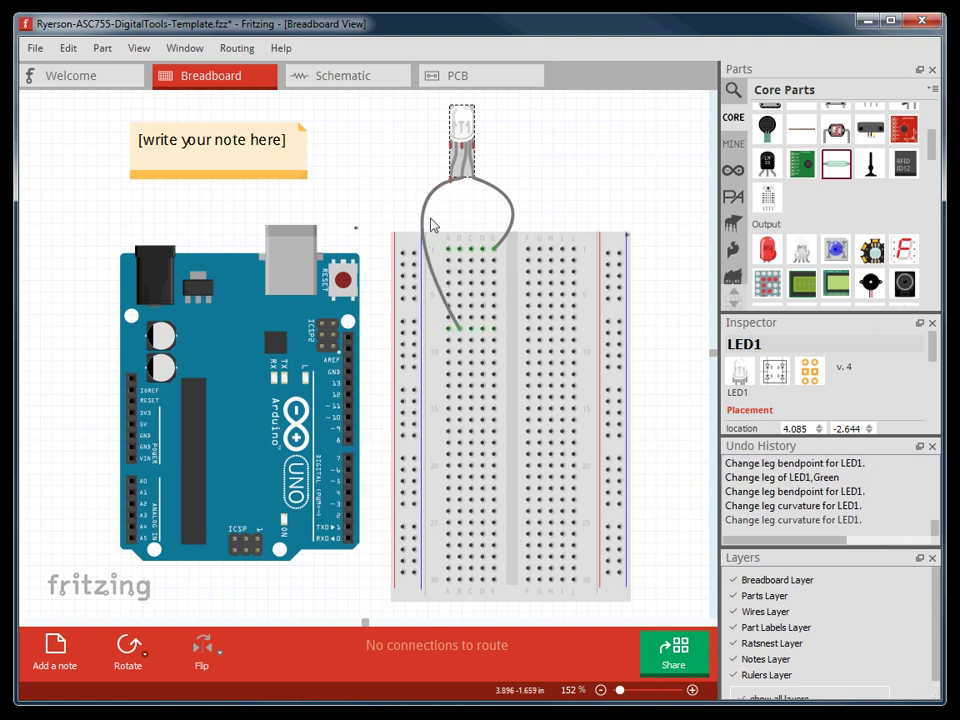
left_click(546, 211)
left_click(461, 125)
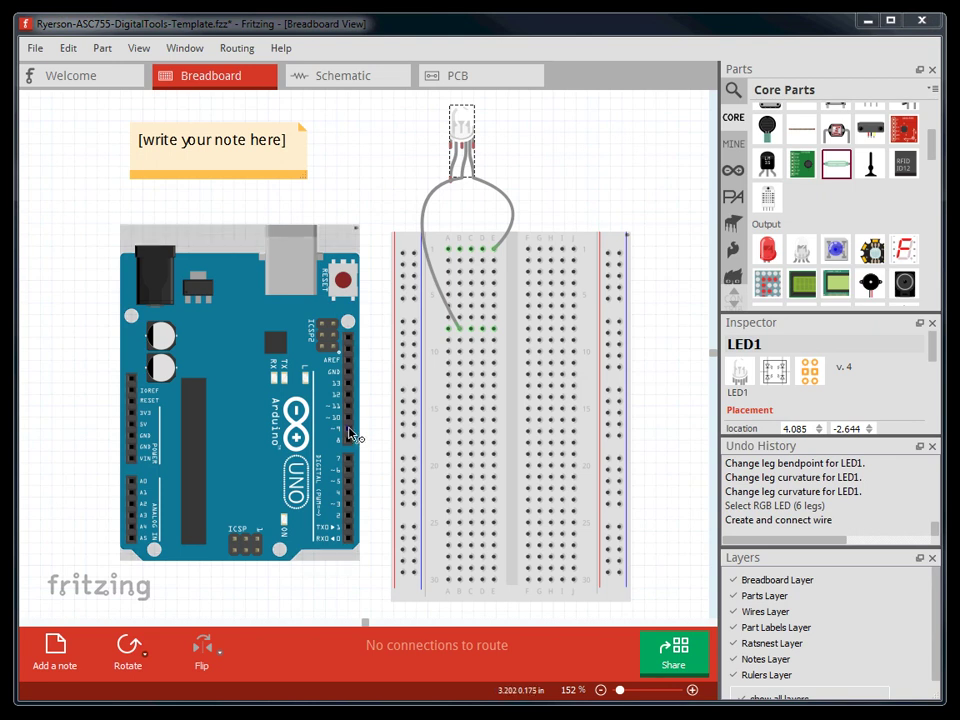
Draw a wire from Arduino digital pin 9 to the LED's breadboard row
left_click_drag(348, 429, 455, 330)
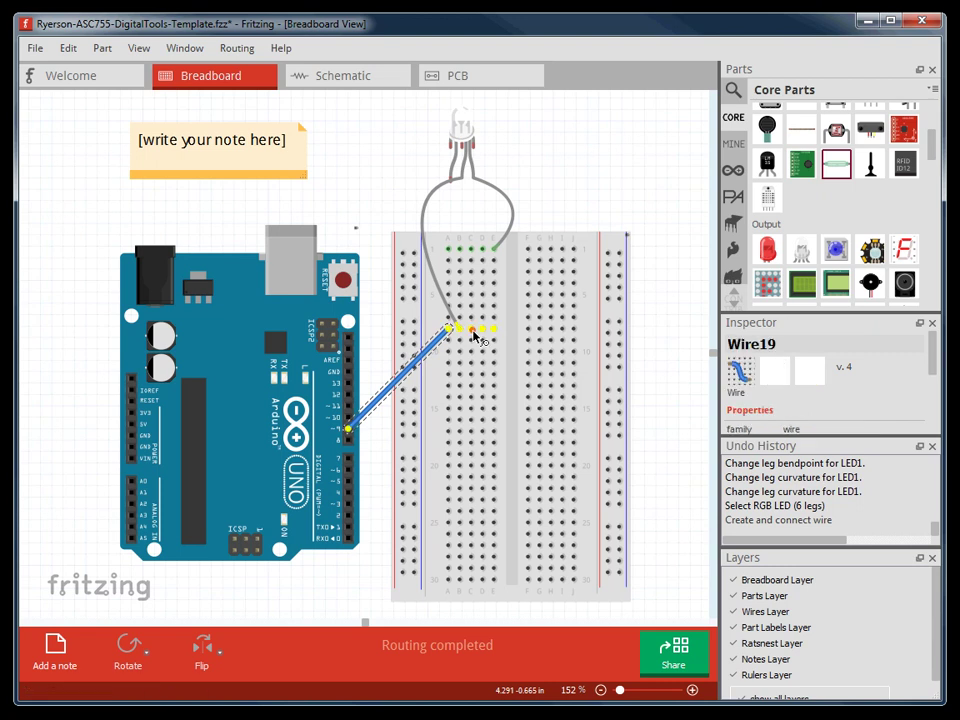
left_click(700, 332)
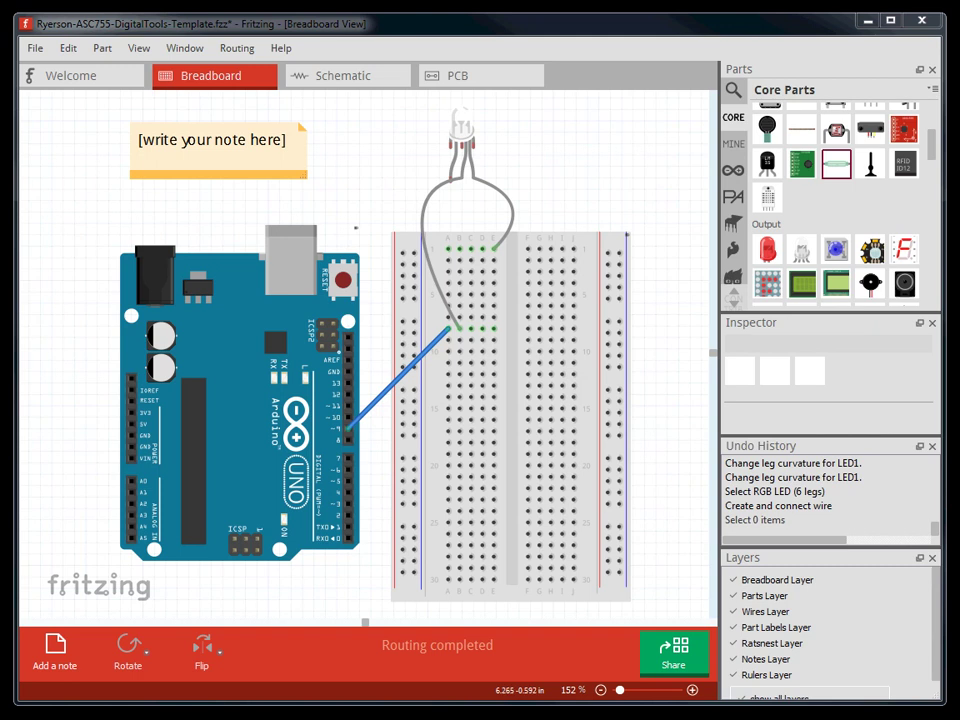
Import the Ryerson-ASC755-DigitalTools.fzbz parts bin from the bins folder
left_click(932, 88)
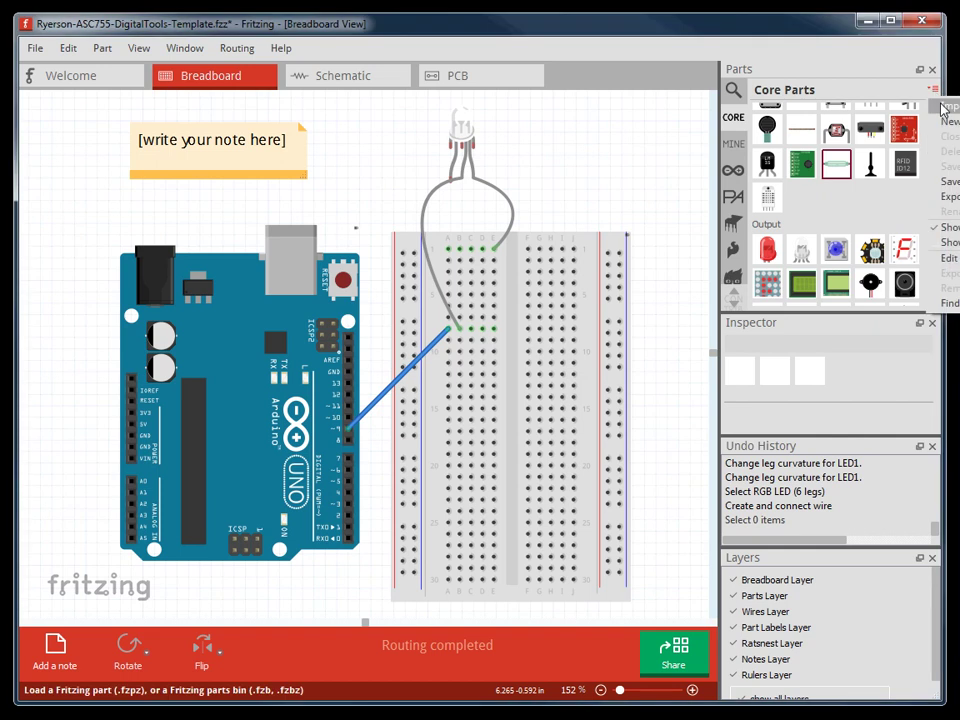
left_click(943, 106)
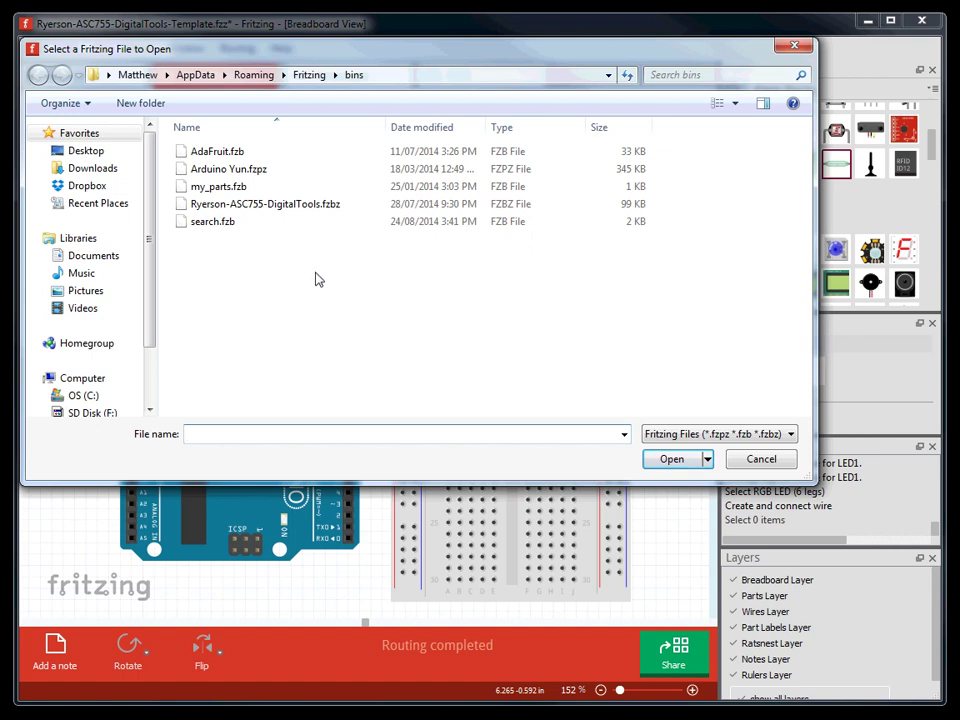
double_click(250, 204)
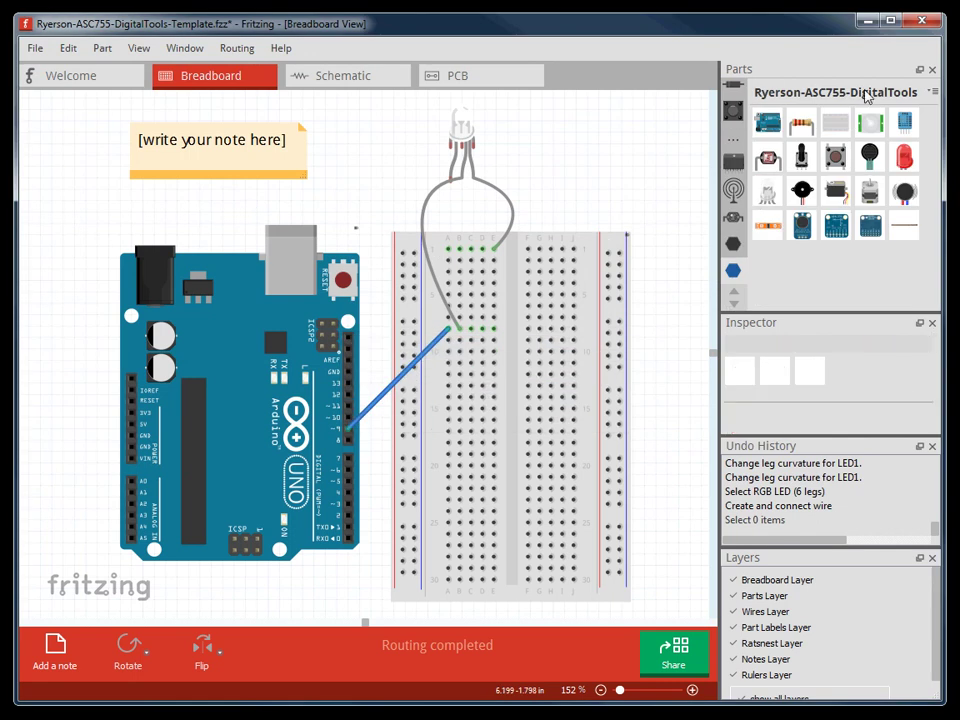
Save the Ryerson-ASC755-DigitalTools-Template.fzz sketch with Ctrl+S
mouse_move(810, 228)
key("ctrl+s")
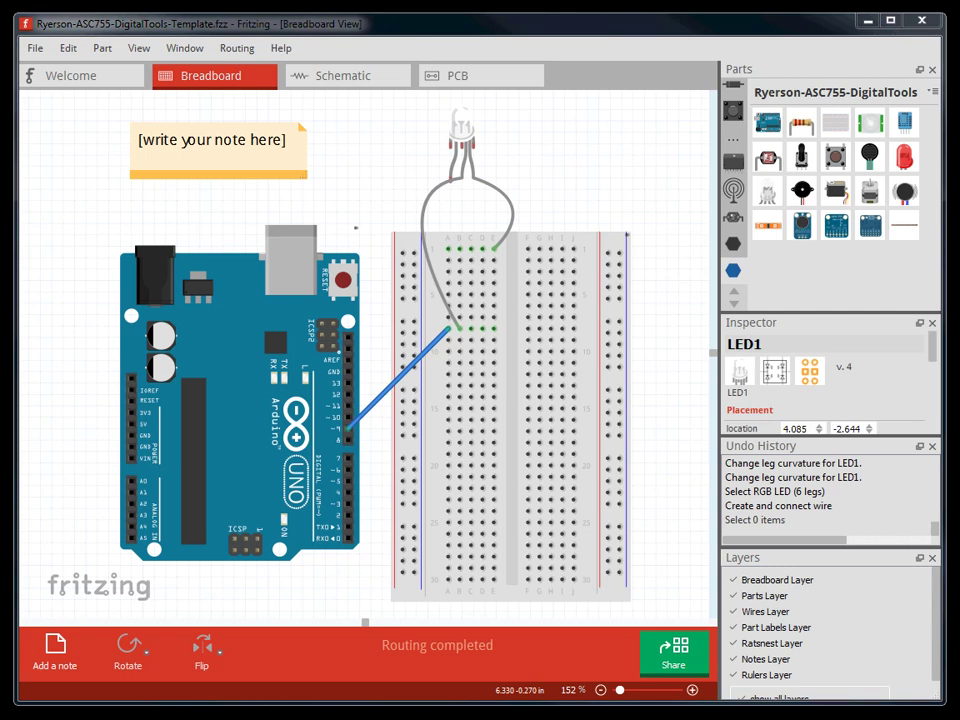